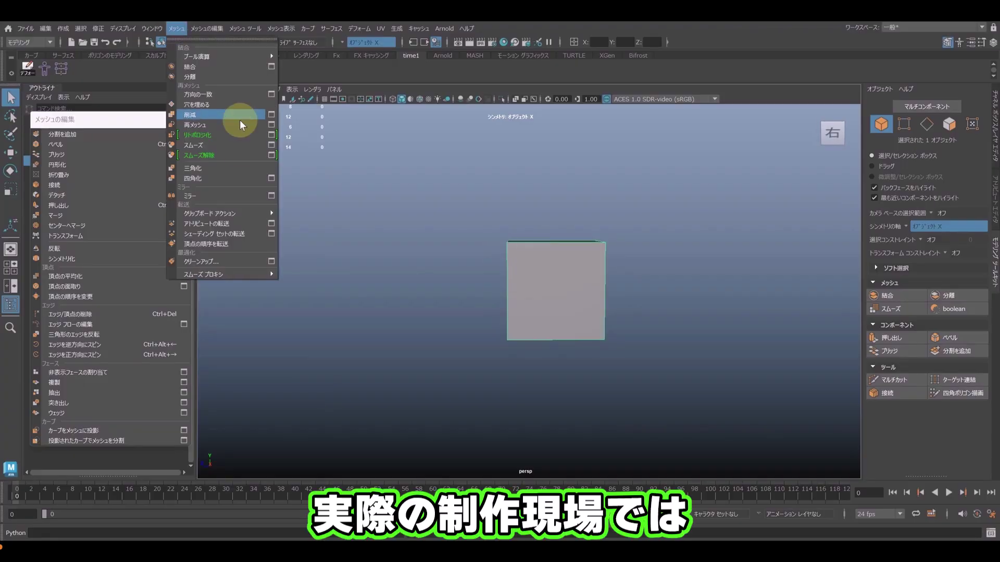
Step: Apply Mesh > Smooth to the starting cube, making a rounded 24-face block
left_click(239, 145)
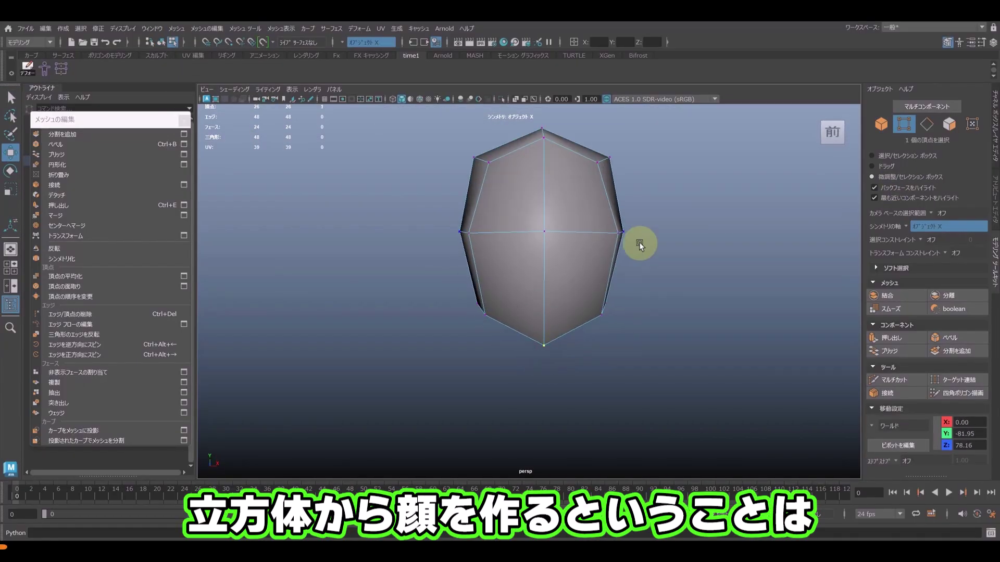
Step: Pick vertex pairs and front faces on the block and move them to rough out the head
mouse_move(640, 245)
left_mouse_down("alt")
mouse_move(603, 205)
mouse_move(616, 250)
mouse_move(542, 330)
left_mouse_up("alt")
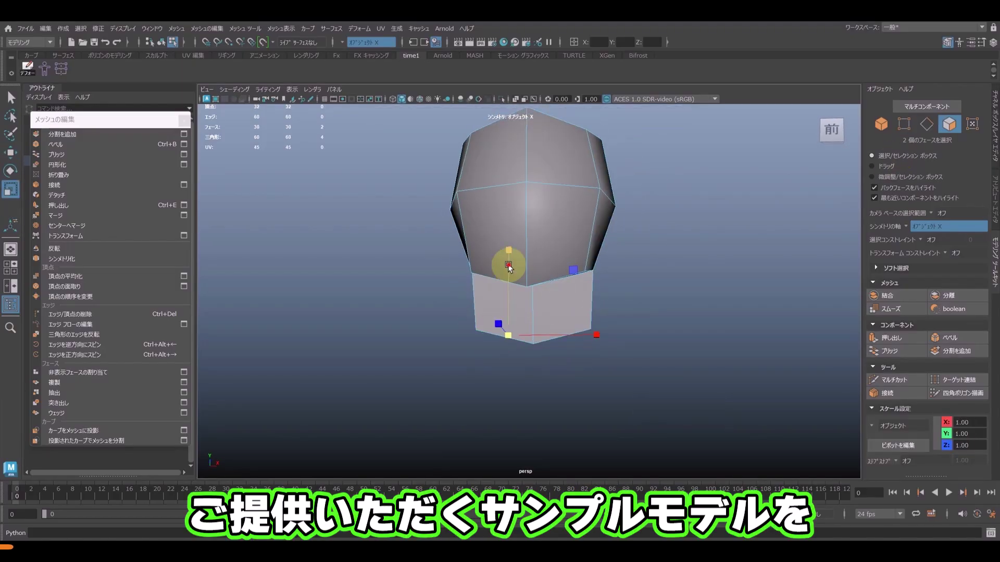
mouse_move(649, 223)
left_mouse_down("alt")
mouse_move(453, 234)
mouse_move(557, 258)
left_mouse_up("alt")
key("F10")
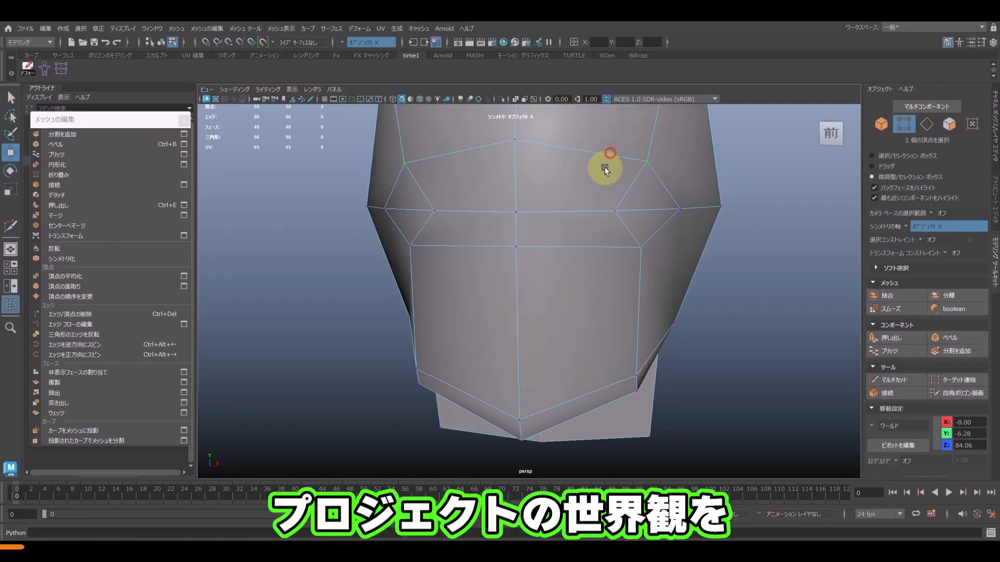
mouse_move(469, 204)
left_mouse_down("alt")
mouse_move(591, 208)
mouse_move(487, 297)
mouse_move(636, 306)
mouse_move(589, 398)
mouse_move(538, 217)
mouse_move(609, 393)
mouse_move(474, 229)
left_mouse_up("alt")
left_click(474, 229, "shift")
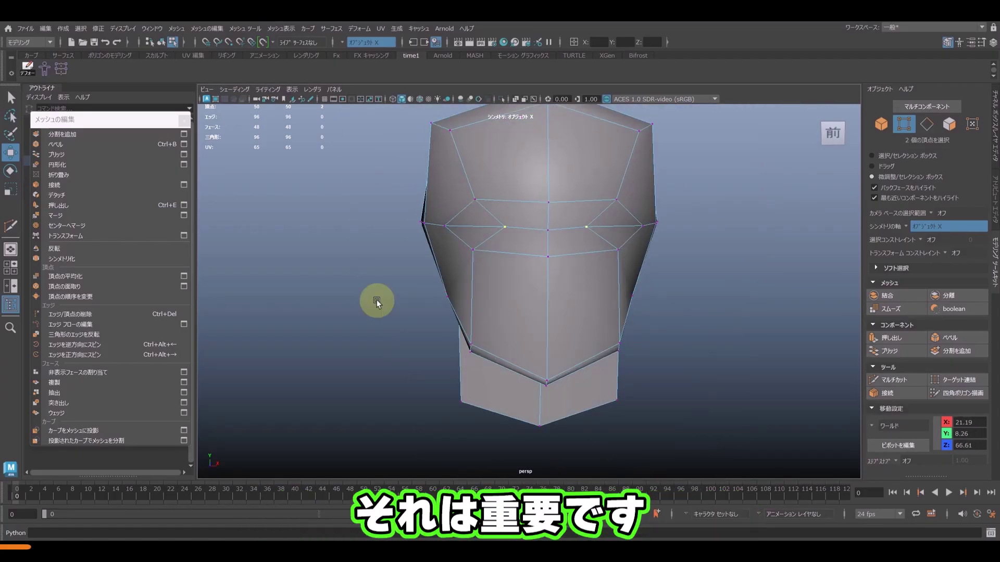
mouse_move(380, 296)
left_mouse_down("alt")
mouse_move(641, 290)
mouse_move(600, 258)
mouse_move(544, 301)
mouse_move(479, 290)
left_mouse_up("alt")
left_click(545, 301)
key("w")
scroll(458, 295, "up", 3)
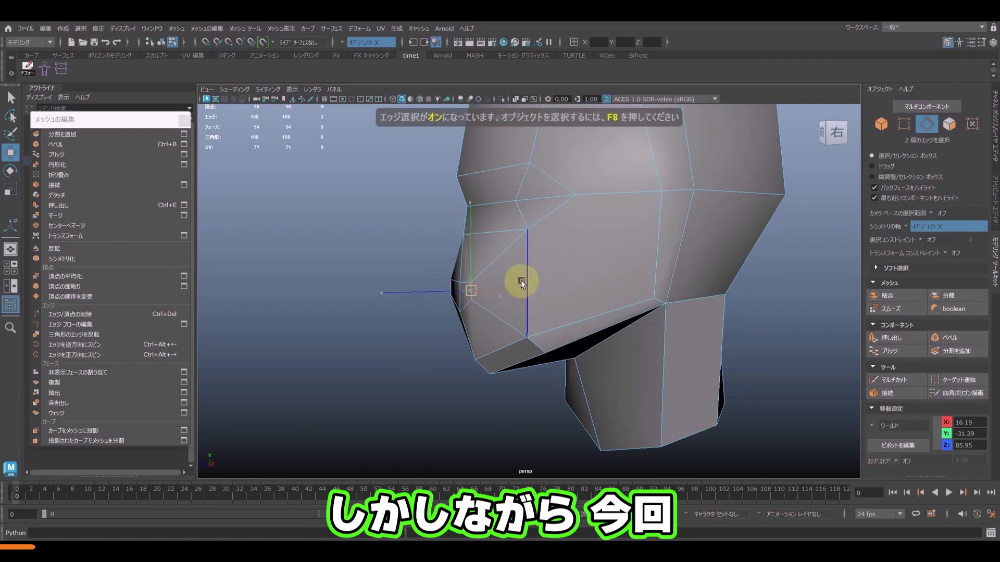
left_click_drag(393, 226, 488, 295, "alt")
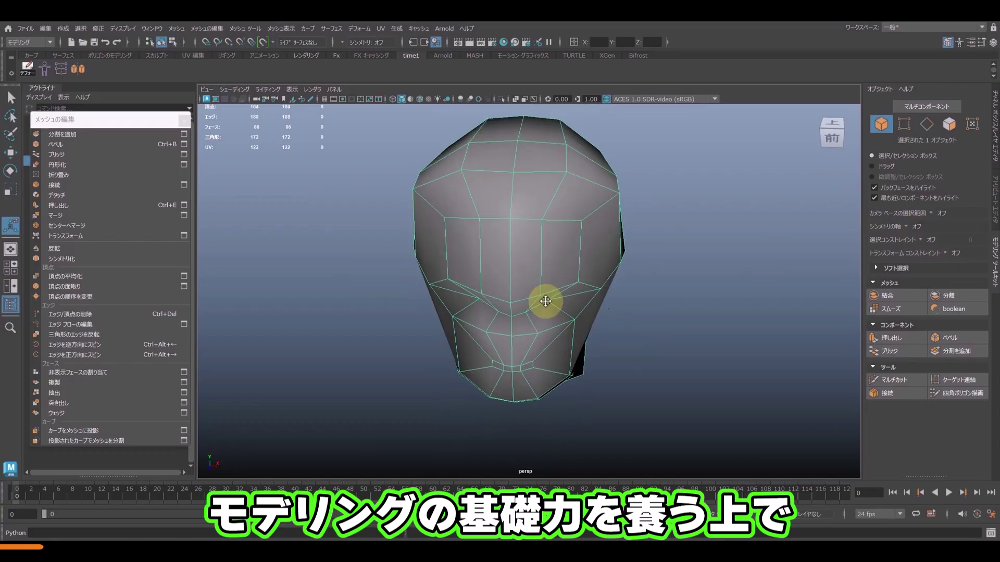
Step: Cut another edge loop across the face and frame the whole head
key("w")
left_click(515, 203)
key("F8")
key("f")
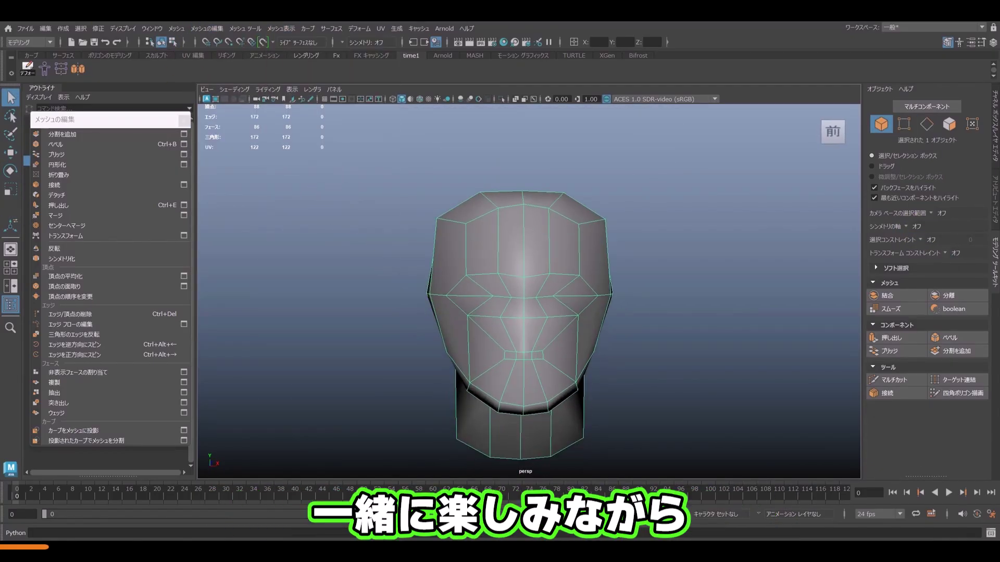
Step: Select the chin vertex pair and the jaw vertices for moving with the Move tool
key("F9")
key("w")
scroll(578, 361, "up", 5)
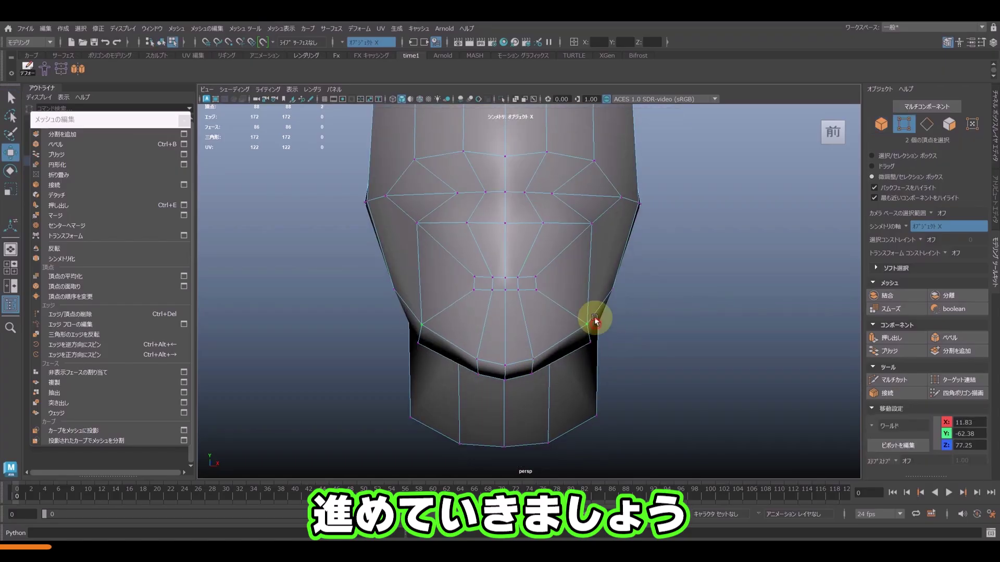
left_click(541, 301)
mouse_move(475, 286)
left_mouse_down("alt")
mouse_move(570, 286)
mouse_move(513, 348)
mouse_move(611, 359)
left_mouse_up("alt")
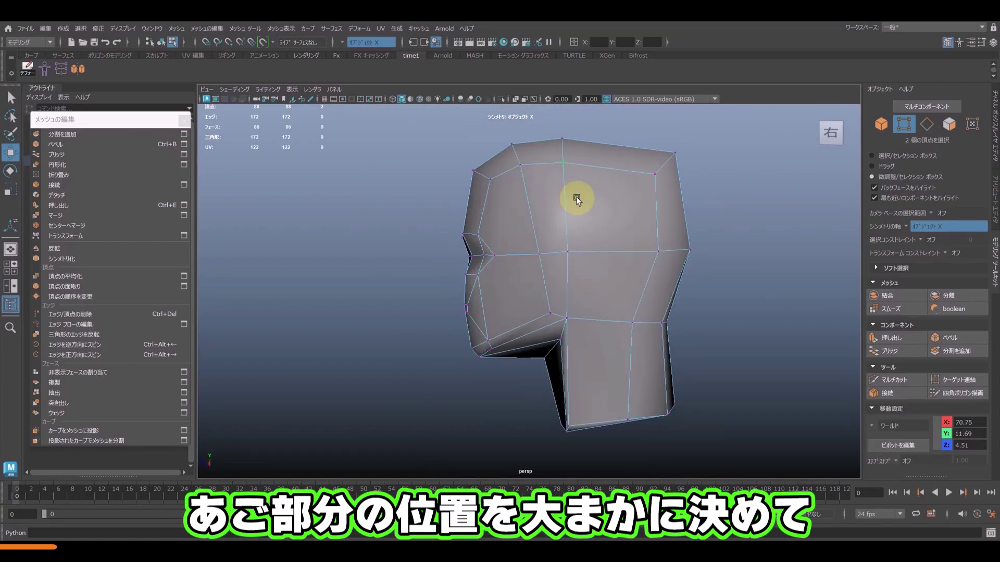
Step: Orbit around the back, underside and side of the head to check the jaw
scroll(593, 218, "up", 5)
left_click_drag(611, 238, 578, 310, "alt")
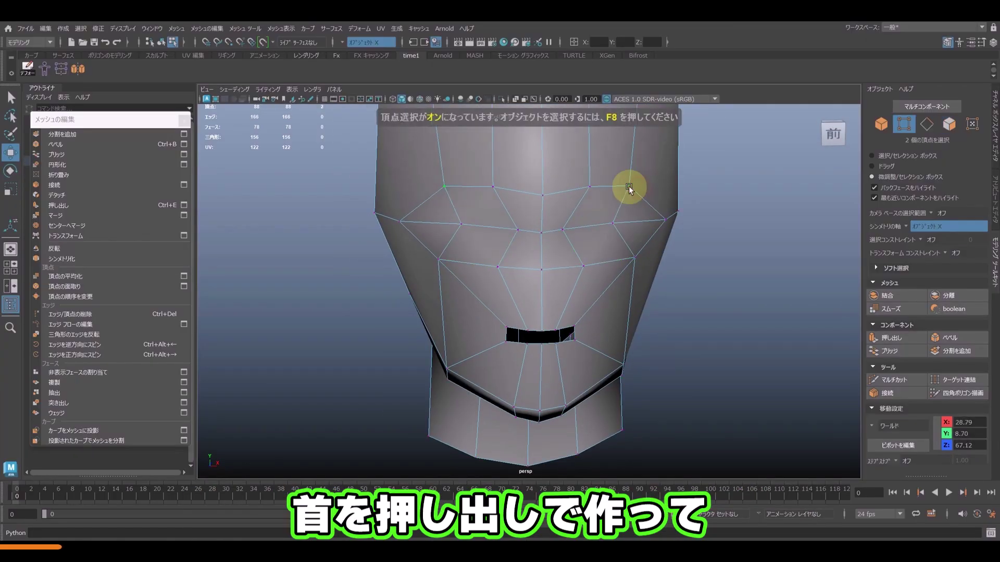
mouse_move(629, 186)
left_mouse_down("alt")
mouse_move(602, 263)
mouse_move(469, 261)
mouse_move(493, 312)
mouse_move(552, 296)
mouse_move(694, 156)
mouse_move(586, 195)
mouse_move(630, 223)
mouse_move(579, 201)
left_mouse_up("alt")
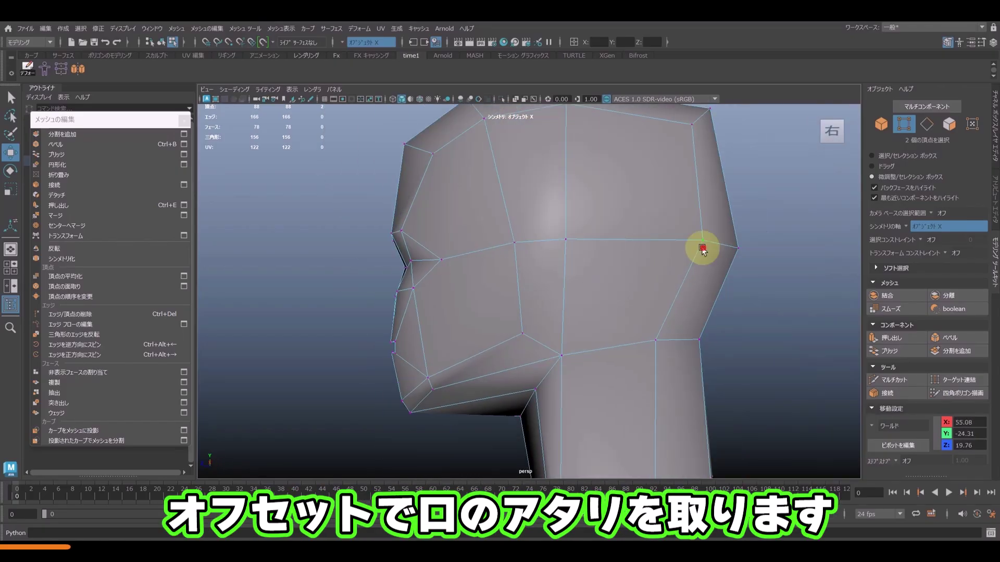
mouse_move(705, 245)
left_mouse_down("alt")
mouse_move(652, 174)
mouse_move(683, 167)
mouse_move(591, 256)
mouse_move(636, 239)
mouse_move(565, 261)
mouse_move(513, 237)
mouse_move(539, 208)
left_mouse_up("alt")
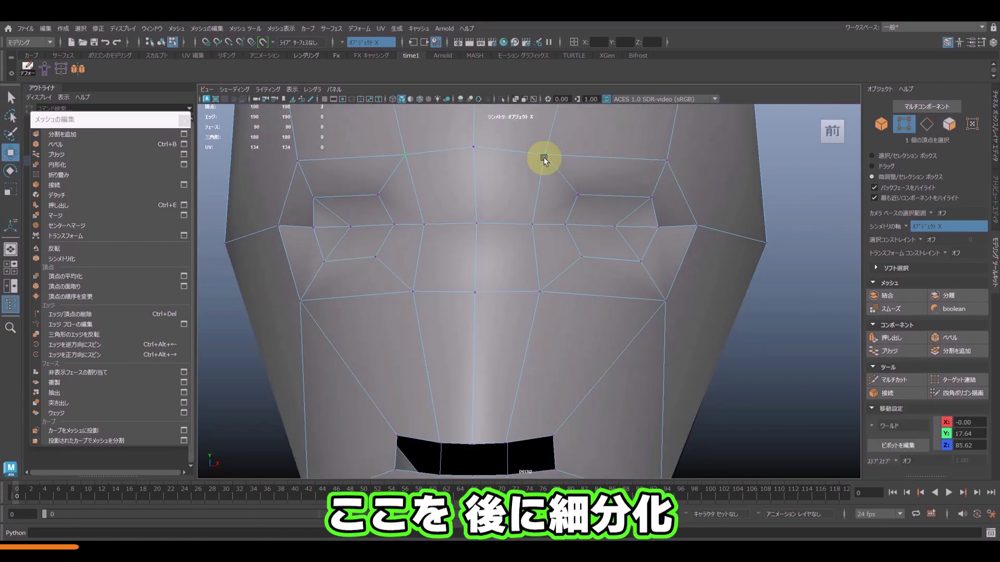
Step: Orbit to a close side view of the head
mouse_move(544, 157)
left_mouse_down("alt")
mouse_move(546, 241)
mouse_move(467, 347)
mouse_move(526, 384)
mouse_move(685, 383)
mouse_move(761, 259)
mouse_move(616, 254)
mouse_move(539, 314)
left_mouse_up("alt")
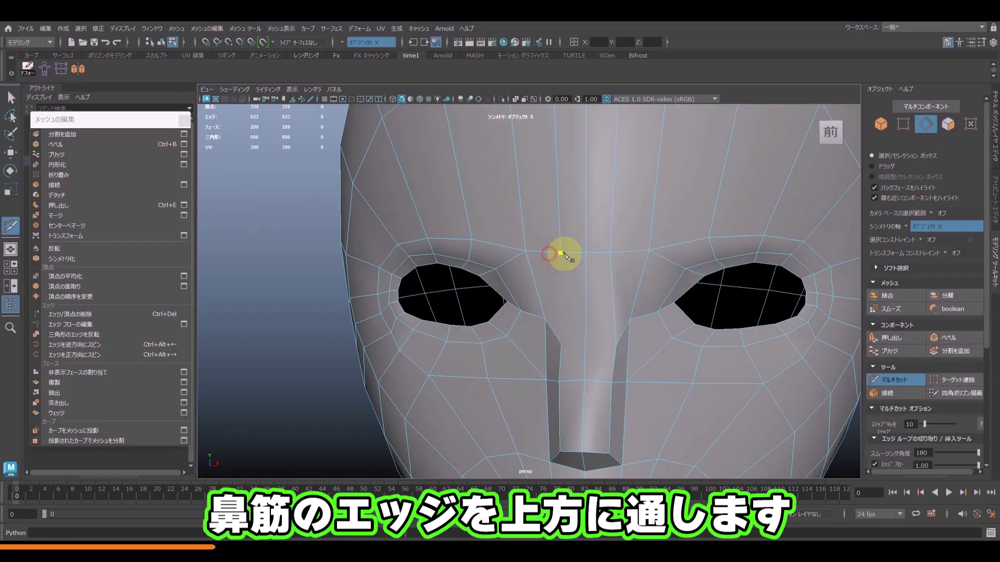
Step: Orbit and zoom around the side, eye and mouth, ending on a front view of the face
mouse_move(590, 359)
left_mouse_down("alt")
mouse_move(576, 388)
mouse_move(589, 374)
left_mouse_up("alt")
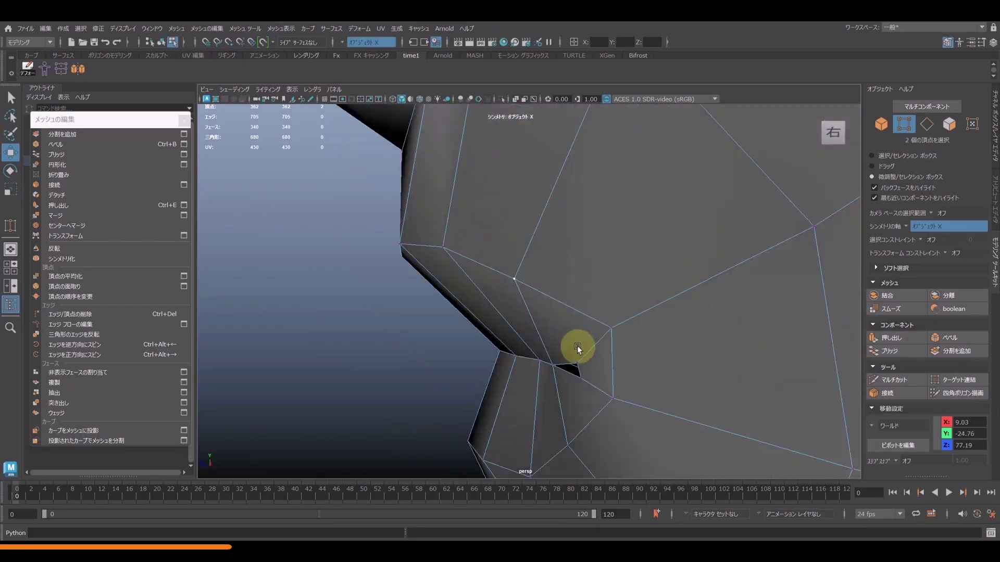
right_click_drag(577, 345, 509, 413, "alt")
mouse_move(508, 413)
left_mouse_down("alt")
mouse_move(545, 413)
mouse_move(491, 358)
left_mouse_up("alt")
mouse_move(491, 357)
right_mouse_down("alt")
mouse_move(629, 337)
mouse_move(555, 309)
right_mouse_up("alt")
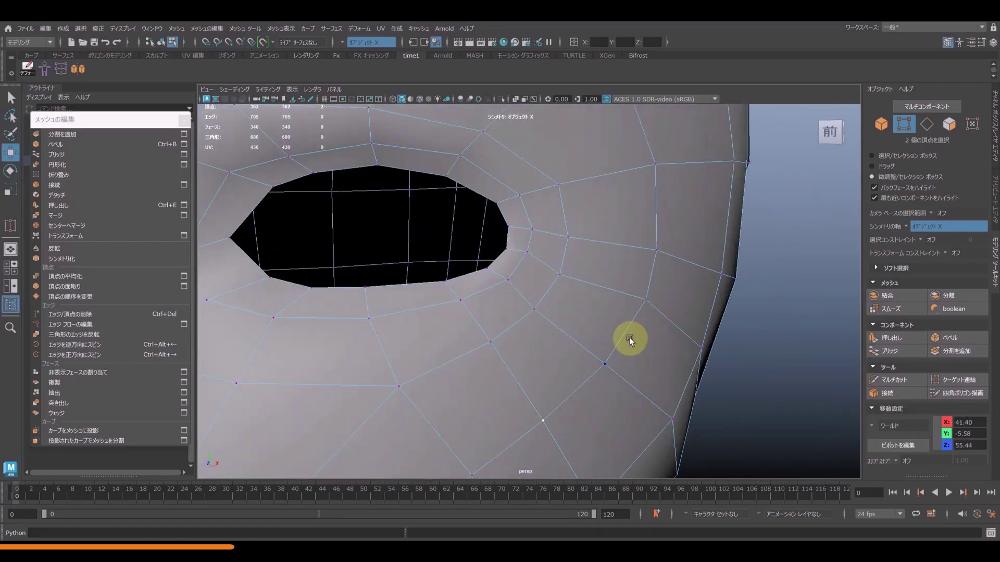
mouse_move(554, 310)
left_mouse_down("alt")
mouse_move(442, 348)
mouse_move(617, 383)
mouse_move(509, 369)
left_mouse_up("alt")
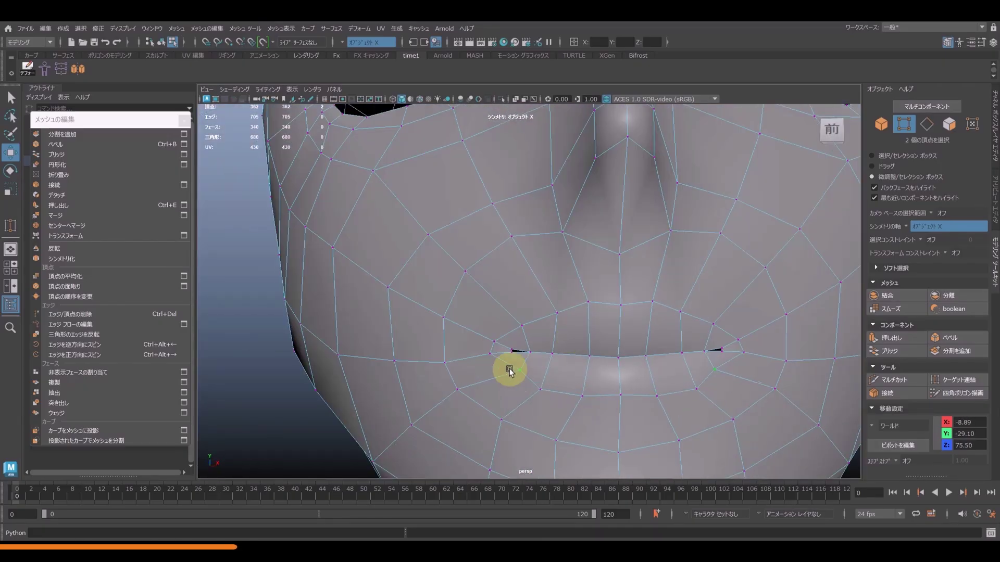
right_click_drag(569, 438, 764, 368, "alt")
mouse_move(763, 368)
left_mouse_down("alt")
mouse_move(602, 428)
mouse_move(491, 201)
left_mouse_up("alt")
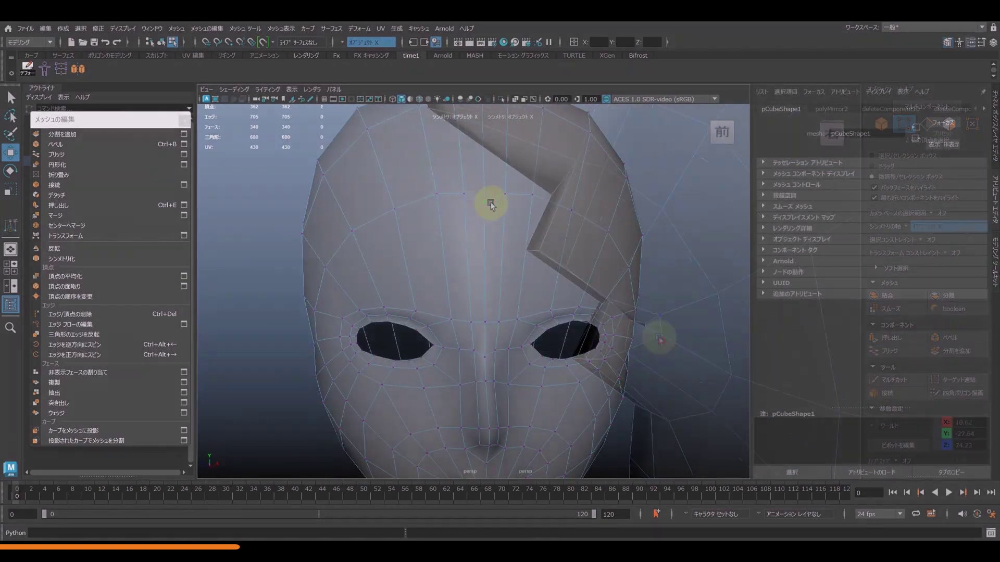
Step: Select the head mesh and orbit around the face, eyes and forehead to inspect it
key("w")
right_click_drag(449, 239, 528, 258, "alt")
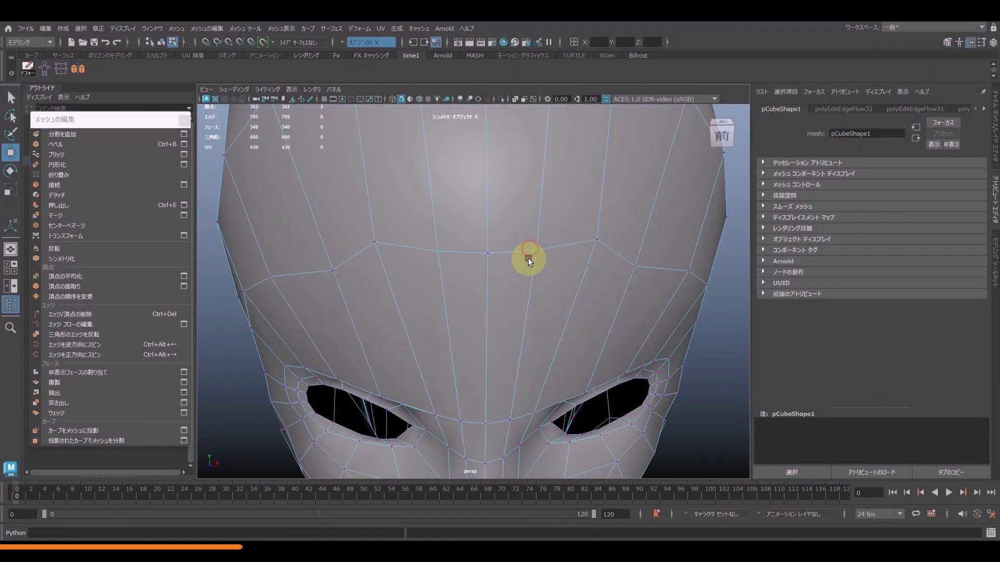
left_click_drag(528, 258, 510, 350, "alt")
left_click(485, 358)
mouse_move(484, 357)
right_mouse_down("alt")
mouse_move(397, 274)
mouse_move(308, 292)
right_mouse_up("alt")
middle_click_drag(308, 292, 425, 388, "alt")
right_click_drag(425, 387, 436, 407, "alt")
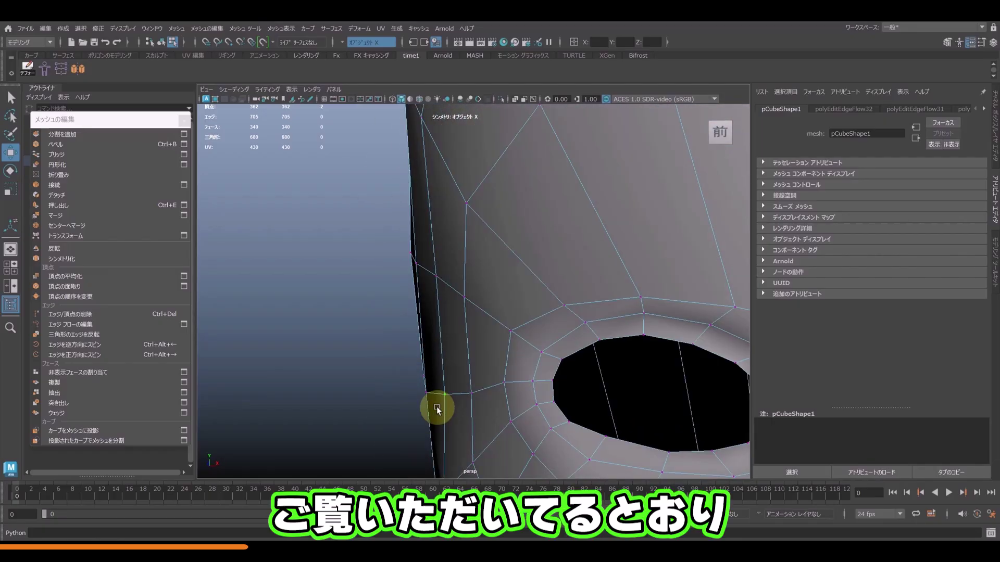
left_click_drag(436, 407, 427, 245, "alt")
mouse_move(426, 244)
right_mouse_down("alt")
mouse_move(485, 261)
mouse_move(495, 279)
mouse_move(620, 362)
right_mouse_up("alt")
mouse_move(620, 362)
left_mouse_down("alt")
mouse_move(551, 371)
mouse_move(416, 311)
left_mouse_up("alt")
Step: Inspect the mouth, jaw, neck and eye sockets, then apply Soften Edge to the head
right_click_drag(416, 311, 719, 241, "alt")
left_click_drag(719, 241, 576, 321, "alt")
right_click_drag(576, 320, 555, 380, "alt")
left_click_drag(554, 380, 458, 308, "alt")
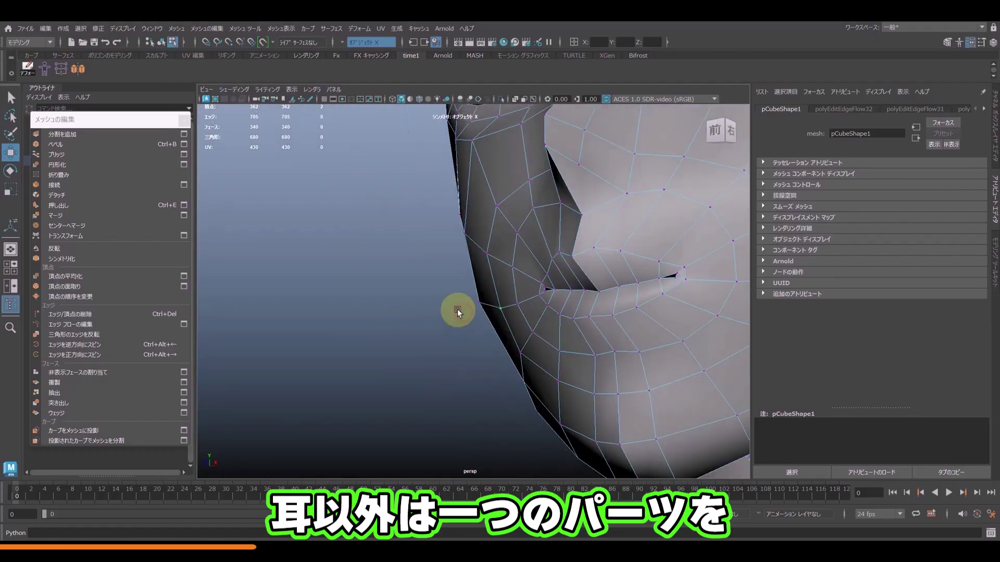
mouse_move(457, 307)
right_mouse_down("alt")
mouse_move(458, 281)
mouse_move(478, 274)
mouse_move(464, 334)
mouse_move(458, 308)
right_mouse_up("alt")
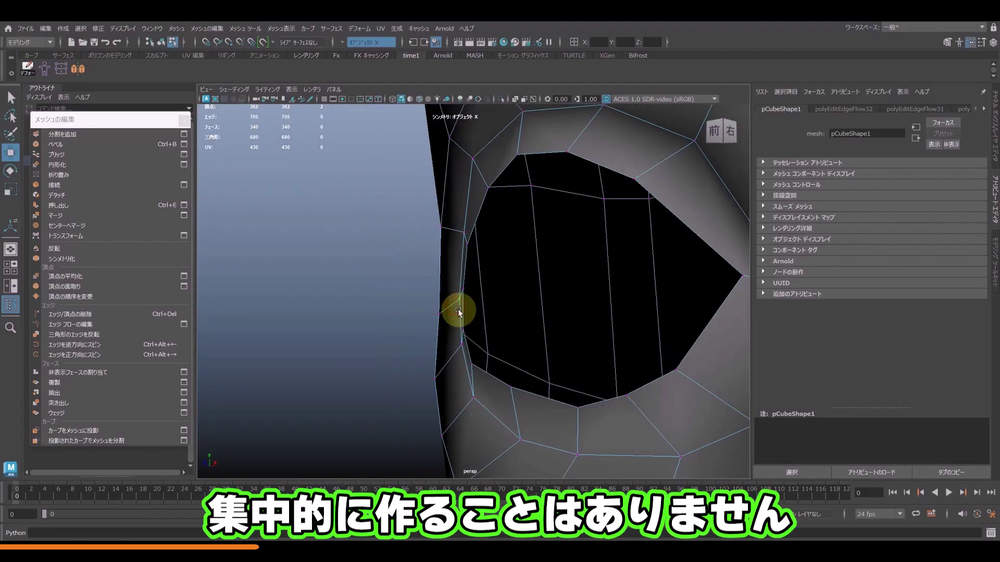
left_click_drag(457, 309, 607, 351, "alt")
right_click_drag(607, 350, 490, 183, "alt")
left_click_drag(490, 183, 607, 265, "alt")
mouse_move(608, 265)
right_mouse_down("alt")
mouse_move(586, 240)
mouse_move(428, 279)
mouse_move(551, 346)
mouse_move(409, 274)
right_mouse_up("alt")
mouse_move(408, 274)
left_mouse_down("alt")
mouse_move(509, 390)
mouse_move(411, 339)
left_mouse_up("alt")
right_click_drag(411, 339, 512, 342, "alt")
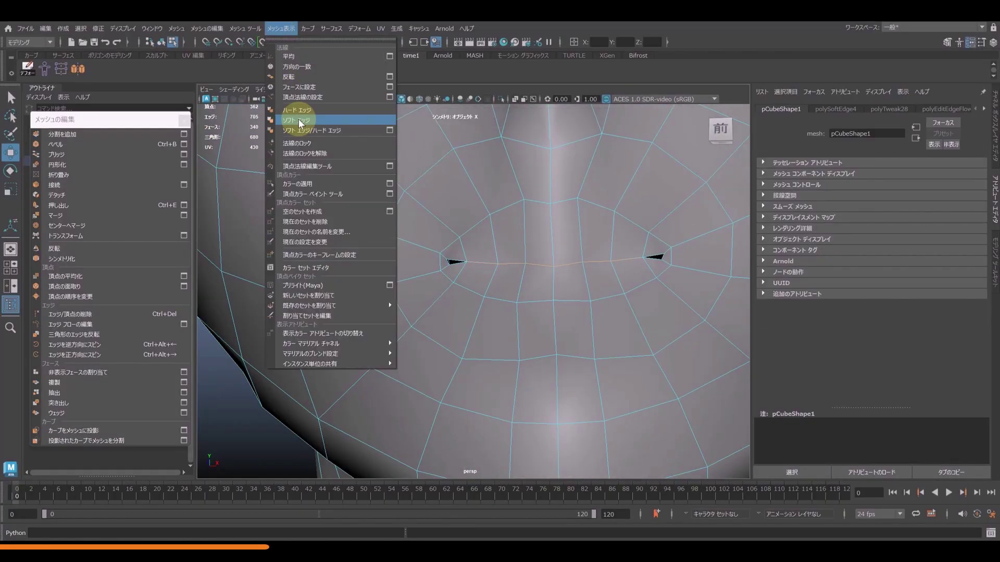
left_click(300, 123)
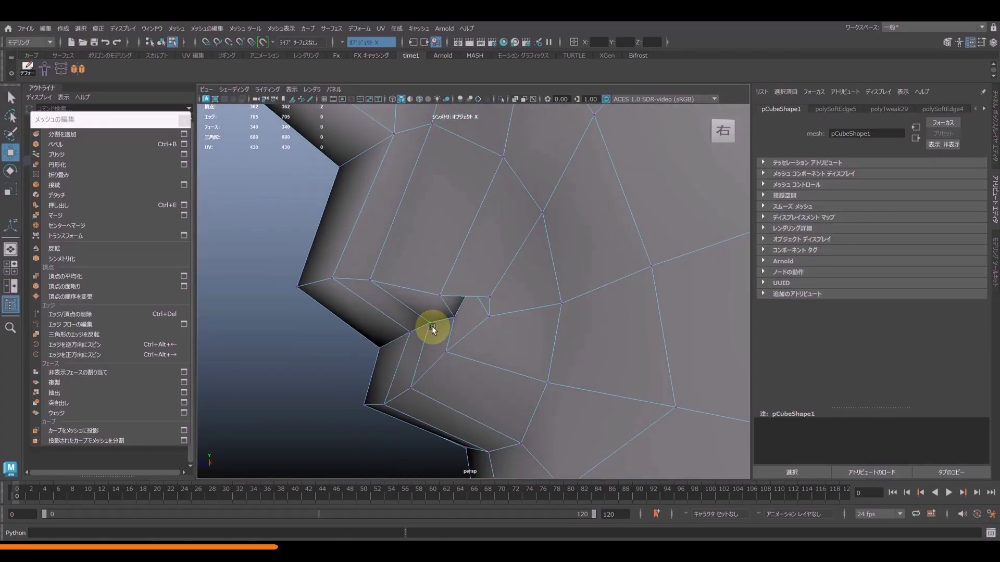
Step: Apply Edit Edge Flow so the selected loop follows the head's curvature
left_click(78, 324)
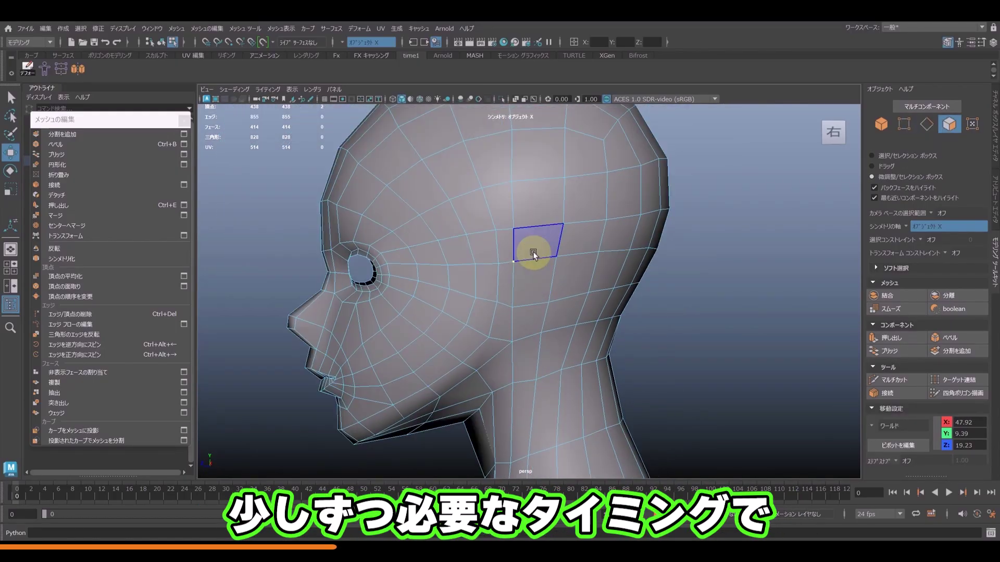
Step: Select the faces at the ear position on the side of the head
left_click(533, 253)
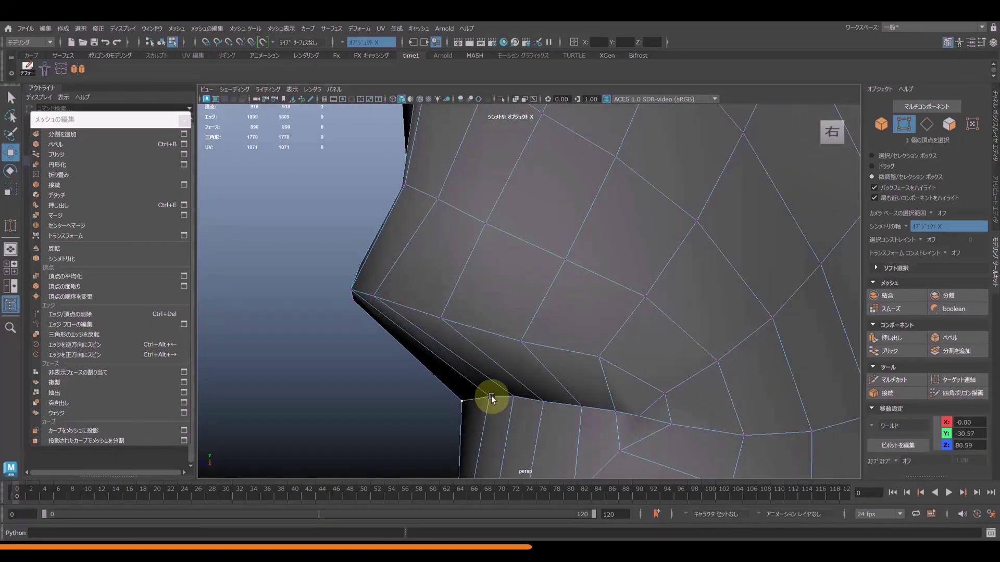
Step: View the nose and lips and add a second vertex to the face selection
mouse_move(676, 361)
left_mouse_down("alt")
mouse_move(547, 346)
mouse_move(567, 261)
mouse_move(631, 175)
mouse_move(420, 389)
mouse_move(551, 365)
mouse_move(548, 417)
left_mouse_up("alt")
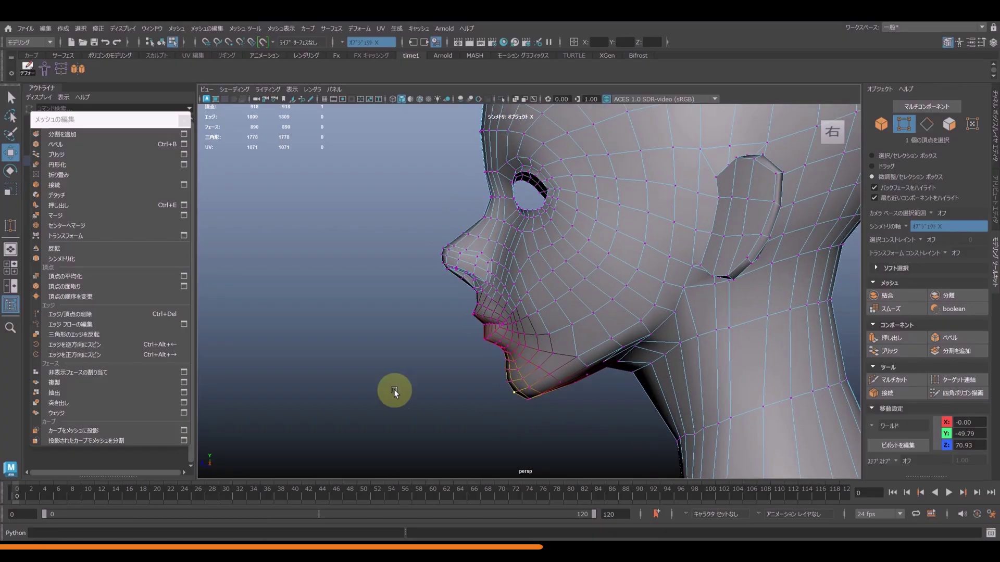
scroll(474, 415, "up", 5)
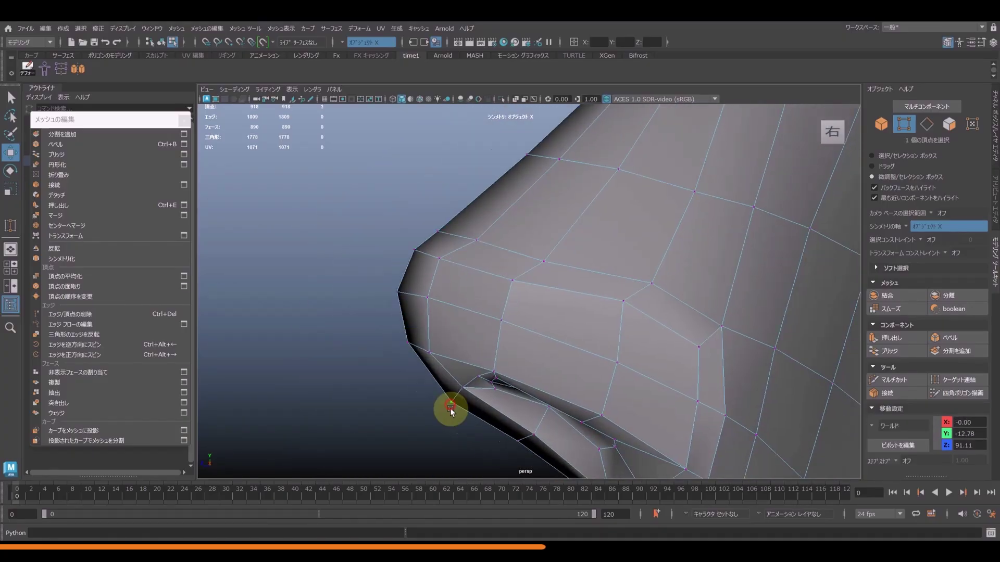
scroll(569, 329, "down", 3)
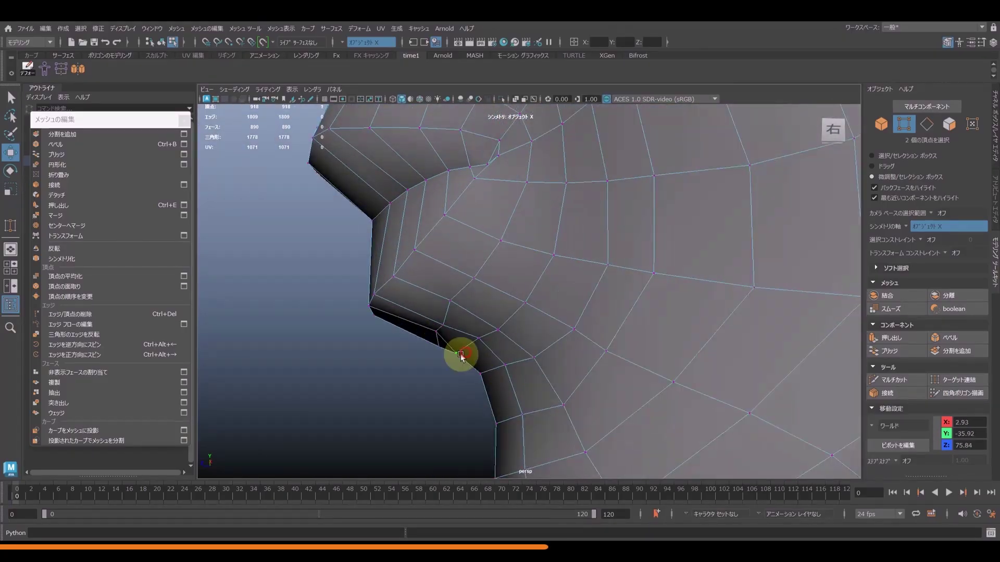
left_click(522, 358, "shift")
scroll(551, 288, "down", 5)
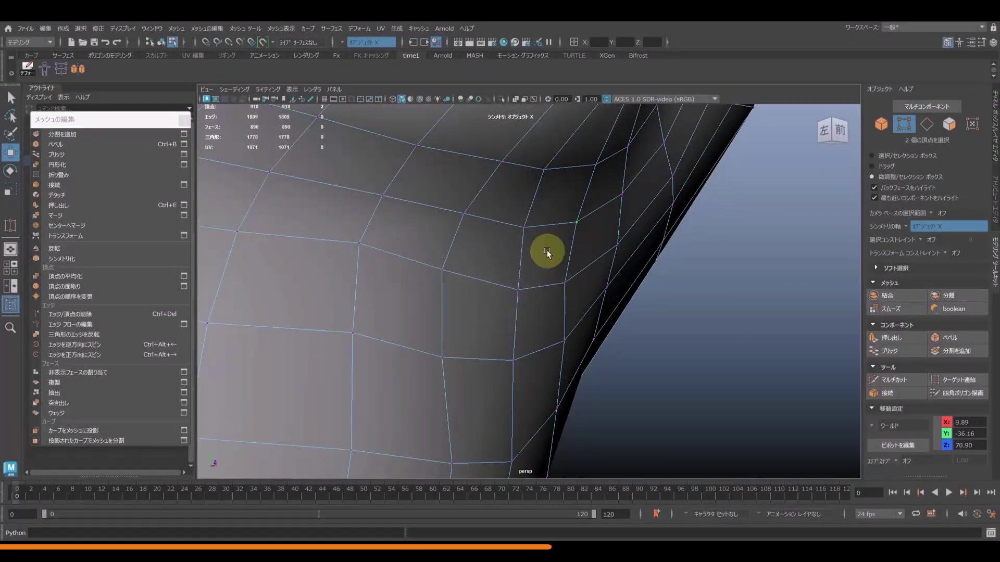
mouse_move(539, 392)
left_mouse_down("alt")
mouse_move(614, 243)
mouse_move(424, 328)
mouse_move(585, 246)
mouse_move(524, 374)
mouse_move(523, 408)
mouse_move(569, 212)
mouse_move(670, 283)
mouse_move(546, 256)
mouse_move(459, 260)
left_mouse_up("alt")
Step: Inspect the eye hole from front and left-front views
scroll(620, 415, "up", 5)
left_click_drag(620, 415, 651, 297, "alt")
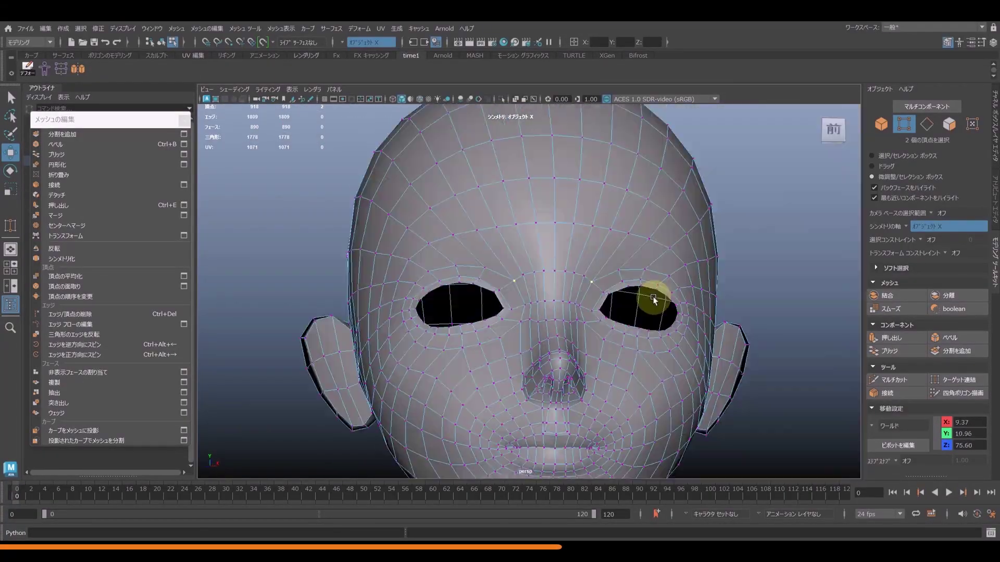
scroll(455, 316, "up", 5)
middle_click_drag(455, 317, 815, 254, "alt")
scroll(650, 324, "down", 5)
scroll(605, 284, "up", 5)
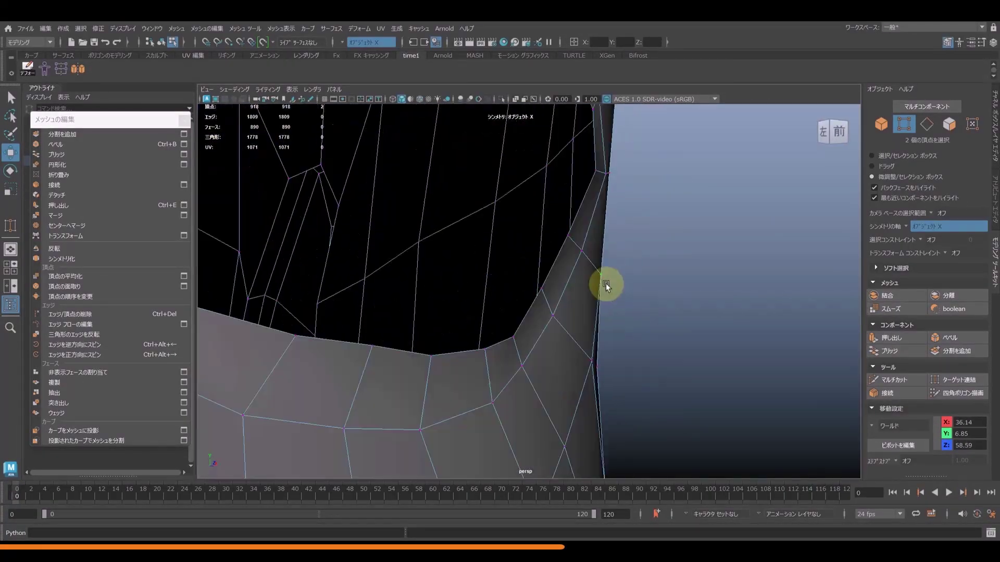
mouse_move(605, 284)
left_mouse_down("alt")
mouse_move(597, 410)
mouse_move(258, 324)
mouse_move(582, 350)
left_mouse_up("alt")
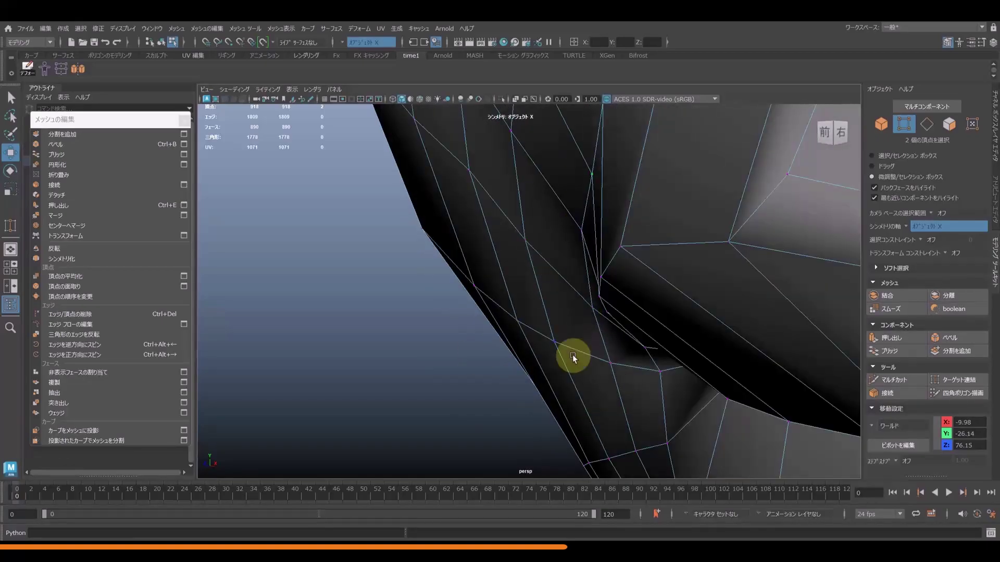
left_click_drag(516, 370, 364, 367, "alt")
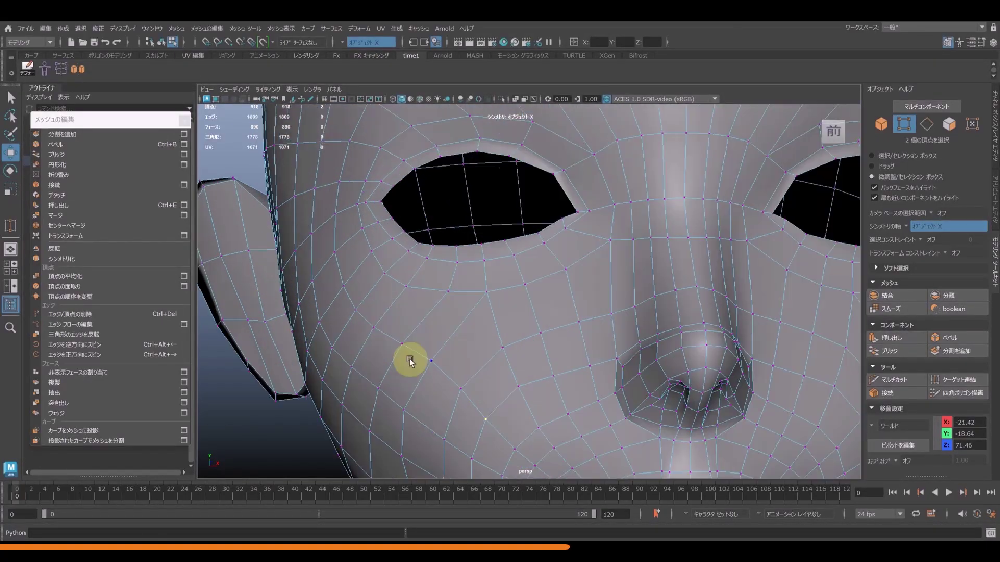
scroll(417, 285, "up", 5)
Step: Pick another face vertex and examine the eyelid from the right side
left_click_drag(603, 205, 548, 339, "alt")
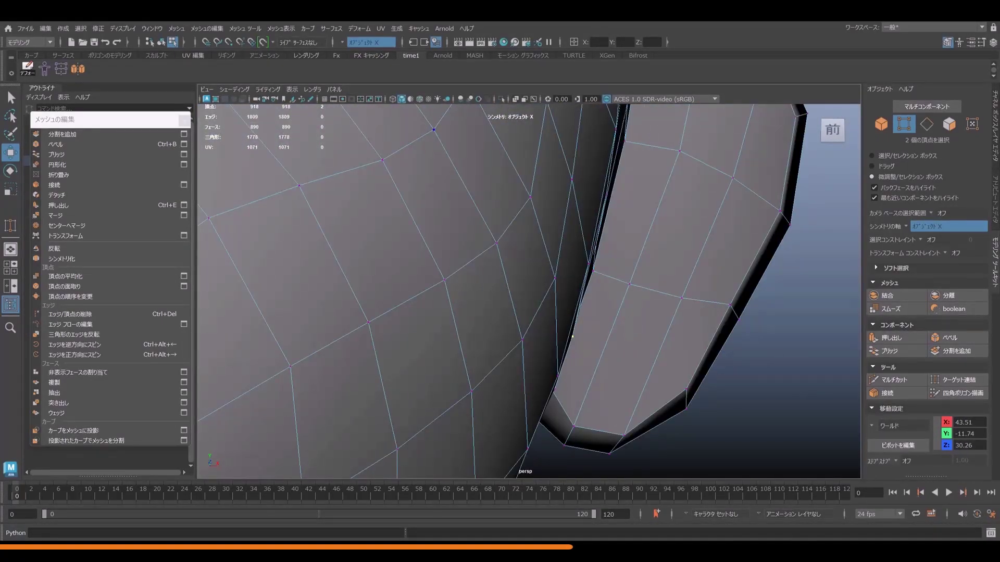
scroll(572, 337, "down", 5)
left_click(476, 259)
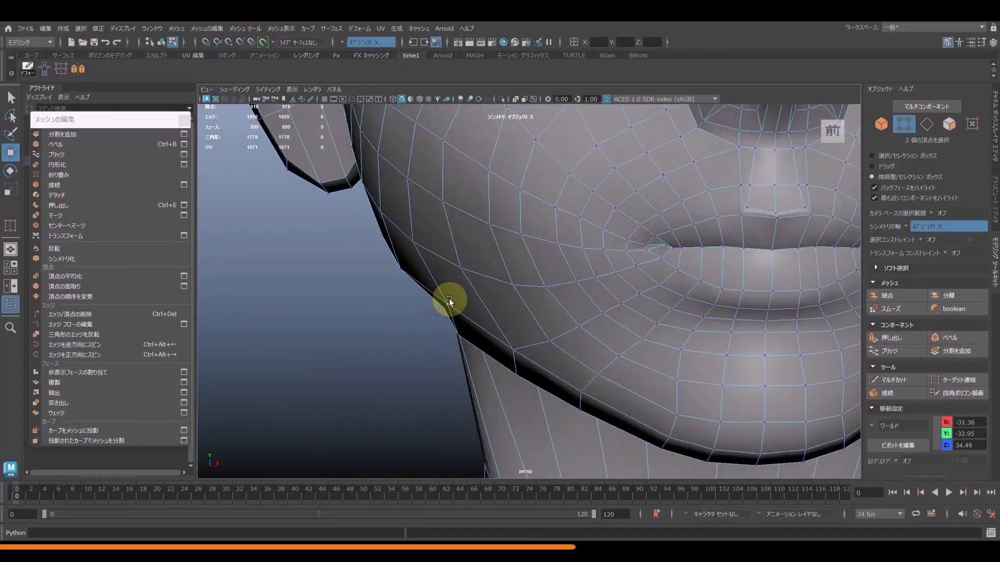
scroll(449, 301, "down", 5)
left_click_drag(479, 301, 541, 291, "alt")
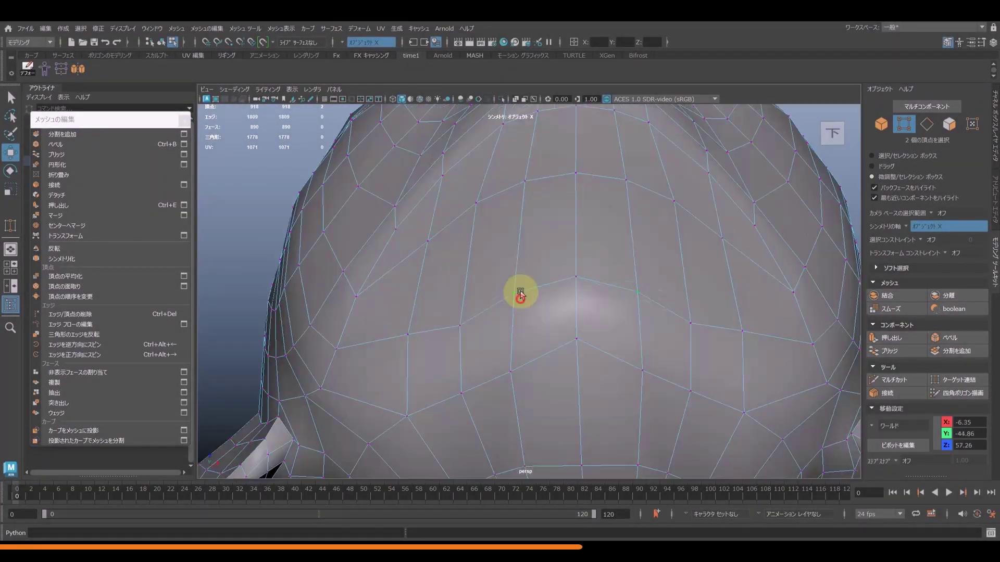
left_click_drag(520, 297, 369, 391, "alt")
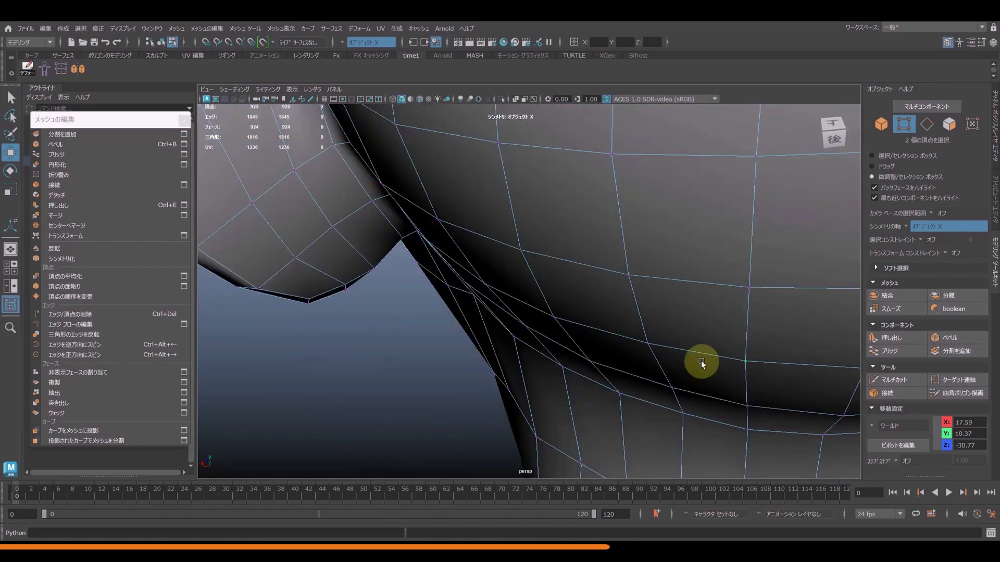
Step: Orbit around the neck up to the chin and select a single vertex under the chin
left_click_drag(701, 363, 588, 365, "alt")
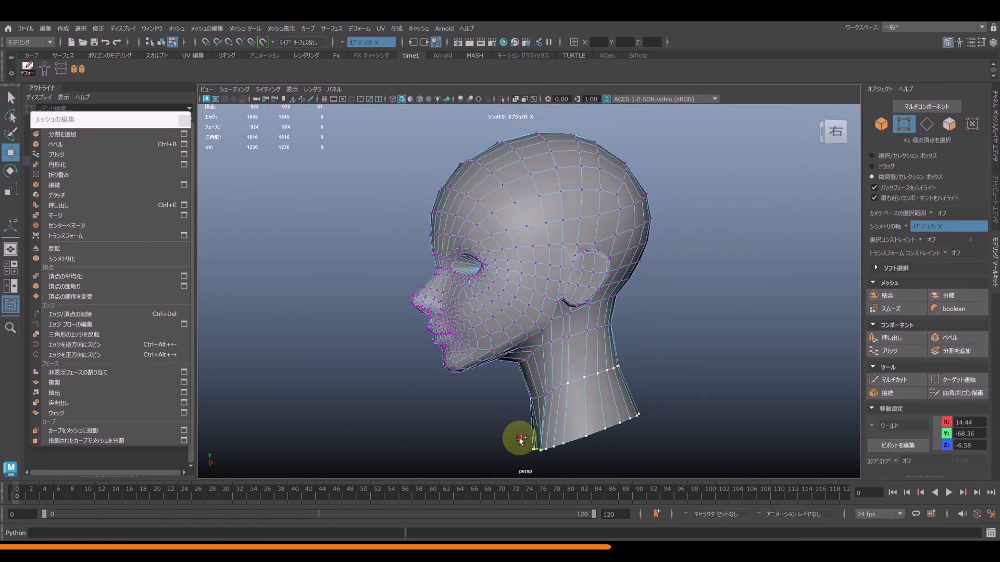
mouse_move(520, 439)
left_mouse_down("alt")
mouse_move(520, 346)
mouse_move(754, 205)
mouse_move(640, 341)
mouse_move(548, 323)
left_mouse_up("alt")
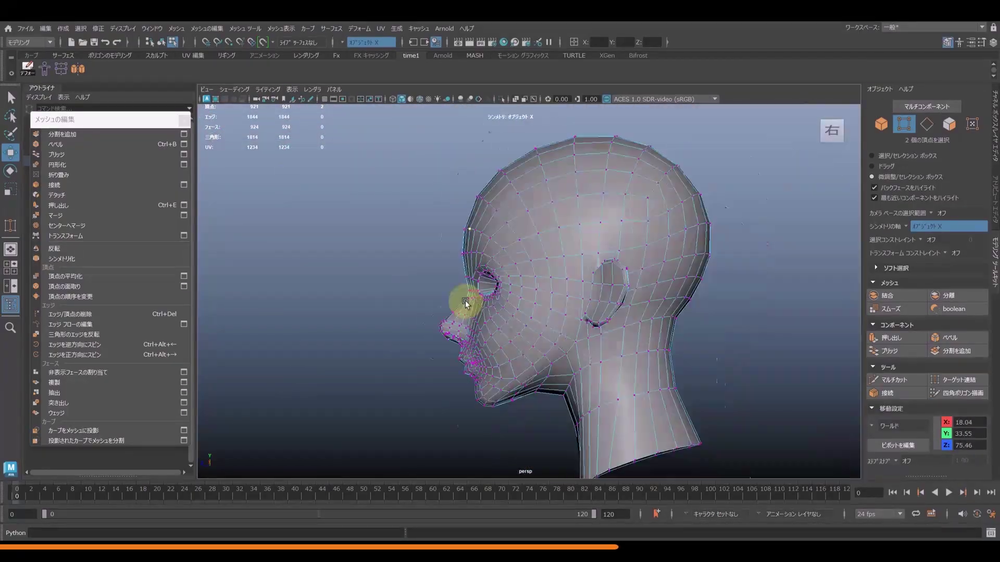
mouse_move(466, 303)
left_mouse_down("alt")
mouse_move(561, 272)
mouse_move(446, 339)
mouse_move(611, 328)
mouse_move(513, 364)
mouse_move(475, 297)
mouse_move(544, 386)
mouse_move(710, 292)
mouse_move(531, 253)
mouse_move(489, 172)
mouse_move(424, 350)
mouse_move(517, 368)
left_mouse_up("alt")
left_click(531, 252)
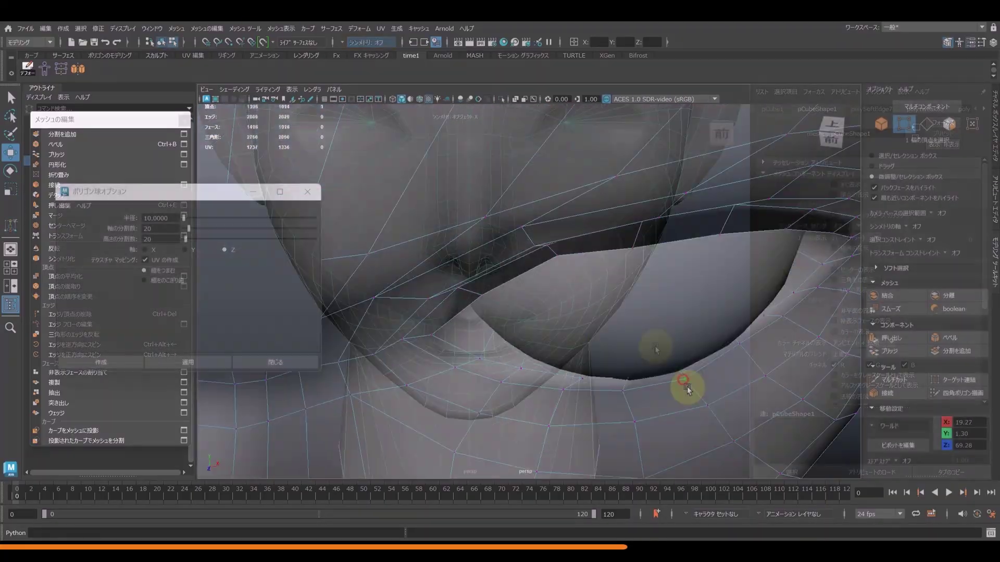
Step: Orbit around the new eyeball sphere out to a full front view of the head
mouse_move(685, 384)
left_mouse_down("alt")
mouse_move(476, 373)
mouse_move(737, 268)
left_mouse_up("alt")
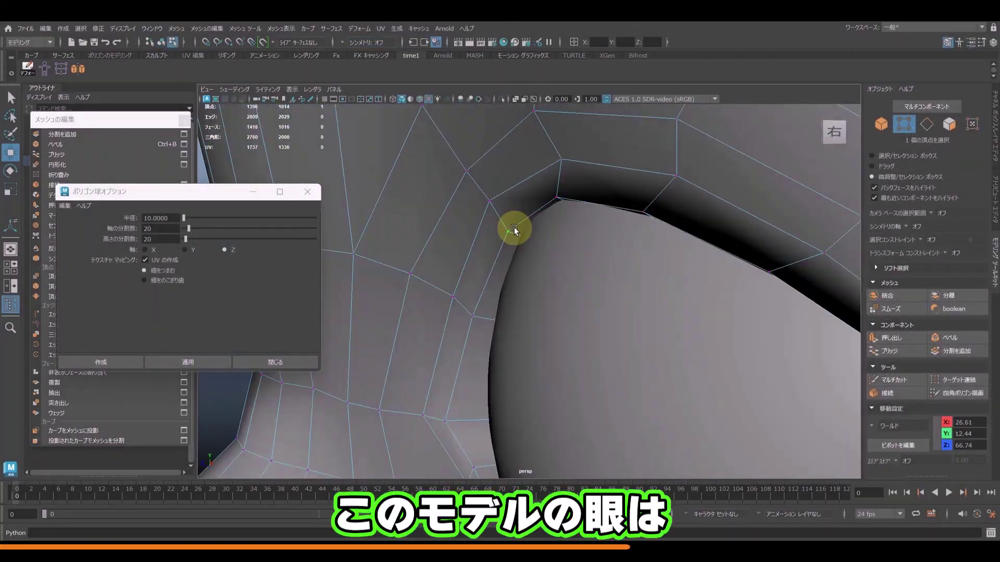
mouse_move(514, 227)
left_mouse_down("alt")
mouse_move(458, 385)
mouse_move(701, 244)
mouse_move(619, 261)
left_mouse_up("alt")
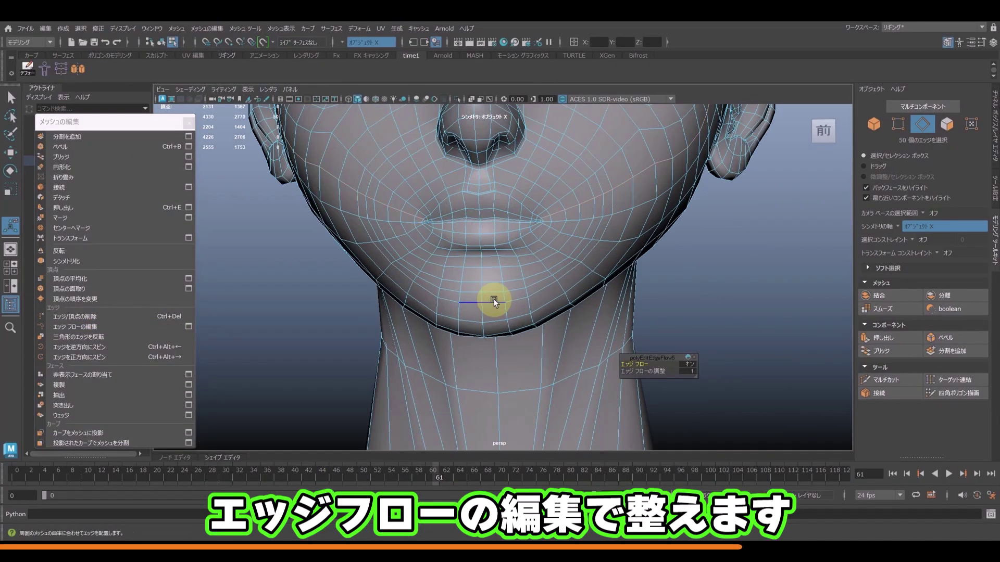
Step: Select the vertical cheek edge loop beside the eye
double_click(671, 176)
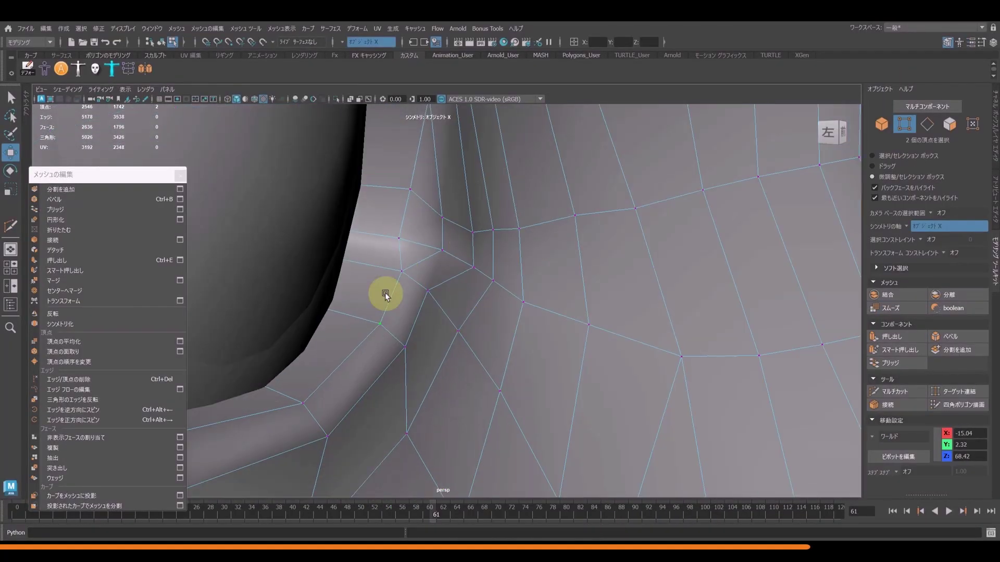
Step: Inspect the eyelids from the right side of the face and beside the nose
scroll(261, 380, "down", 5)
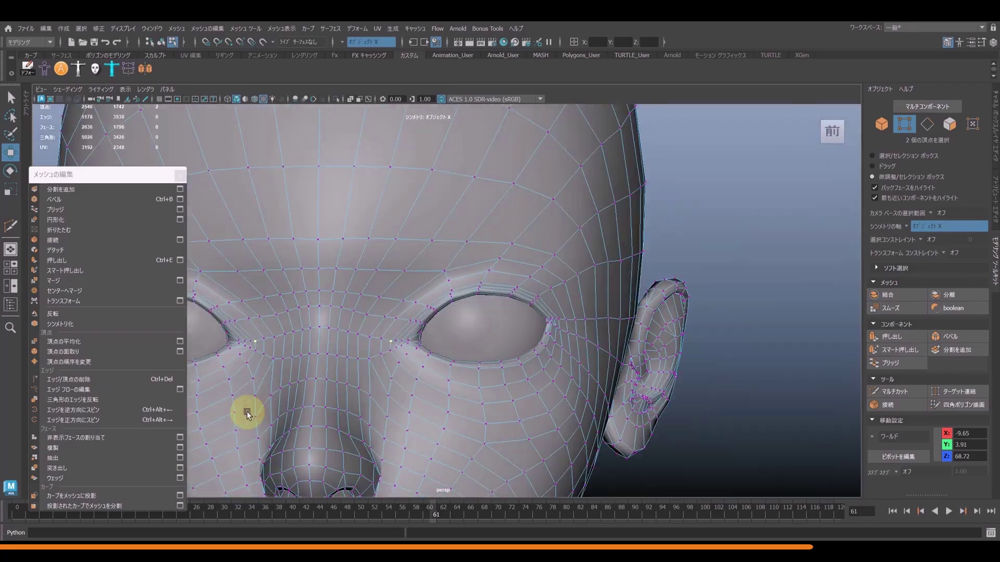
scroll(529, 283, "up", 8)
mouse_move(491, 308)
left_mouse_down("alt")
mouse_move(360, 258)
mouse_move(384, 245)
left_mouse_up("alt")
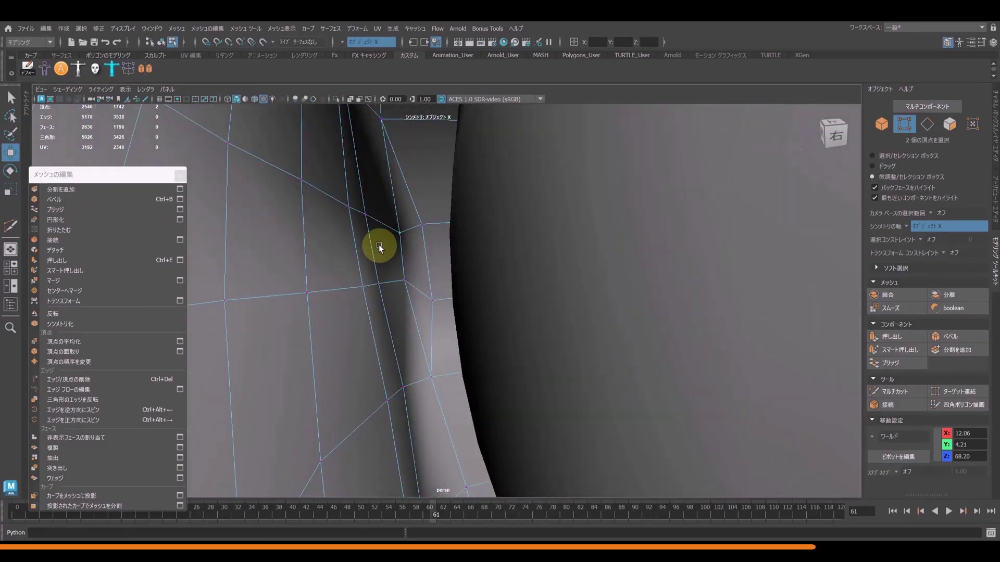
scroll(391, 346, "down", 5)
scroll(463, 392, "up", 6)
scroll(464, 393, "up", 3)
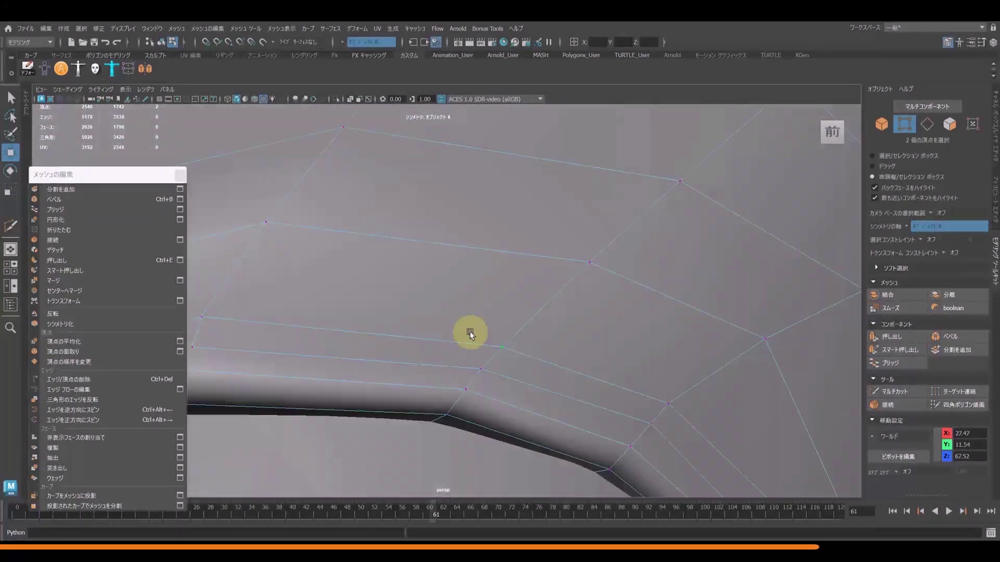
scroll(468, 331, "down", 3)
scroll(391, 319, "down", 6)
left_click_drag(391, 319, 389, 270, "alt")
scroll(388, 270, "up", 5)
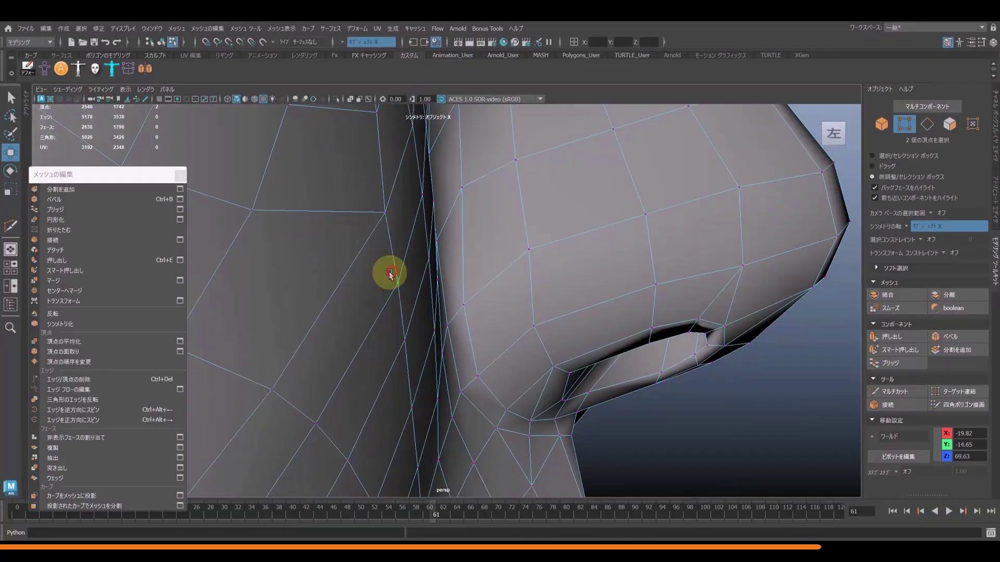
scroll(525, 203, "up", 3)
scroll(453, 272, "down", 2)
scroll(444, 355, "down", 3)
scroll(444, 355, "up", 3)
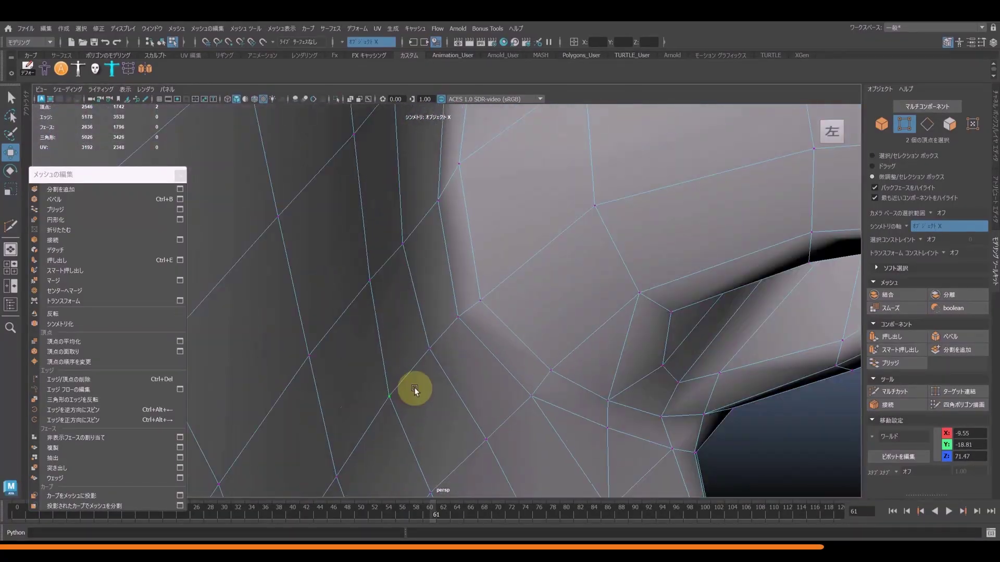
Step: Inspect the eye rim and upper eyelid from the front and left-front angles
left_click_drag(414, 388, 366, 312, "alt")
scroll(366, 313, "down", 6)
scroll(501, 376, "up", 8)
scroll(496, 408, "down", 6)
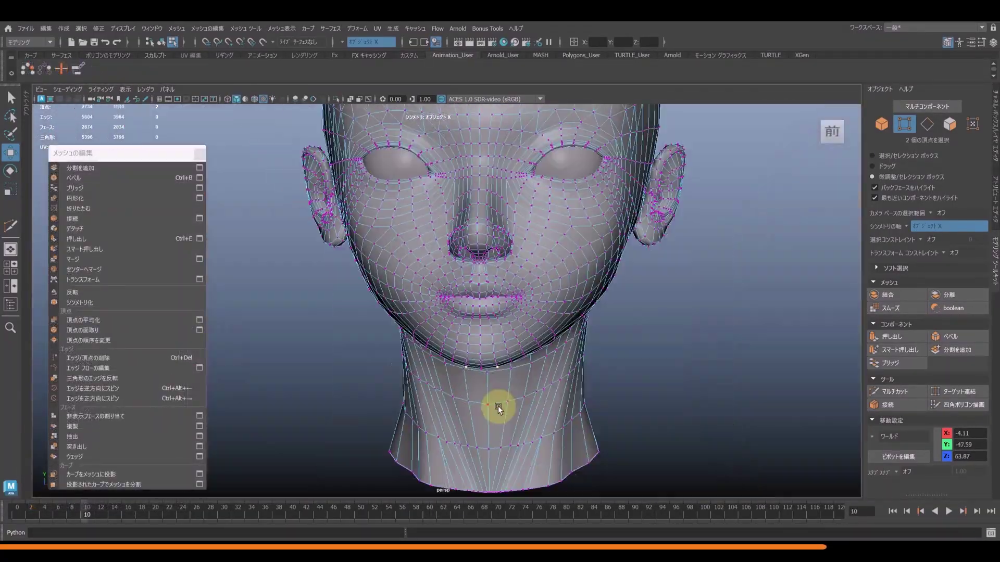
scroll(549, 306, "up", 6)
mouse_move(496, 408)
left_mouse_down("alt")
mouse_move(549, 305)
mouse_move(484, 227)
left_mouse_up("alt")
scroll(487, 283, "up", 3)
scroll(484, 281, "up", 3)
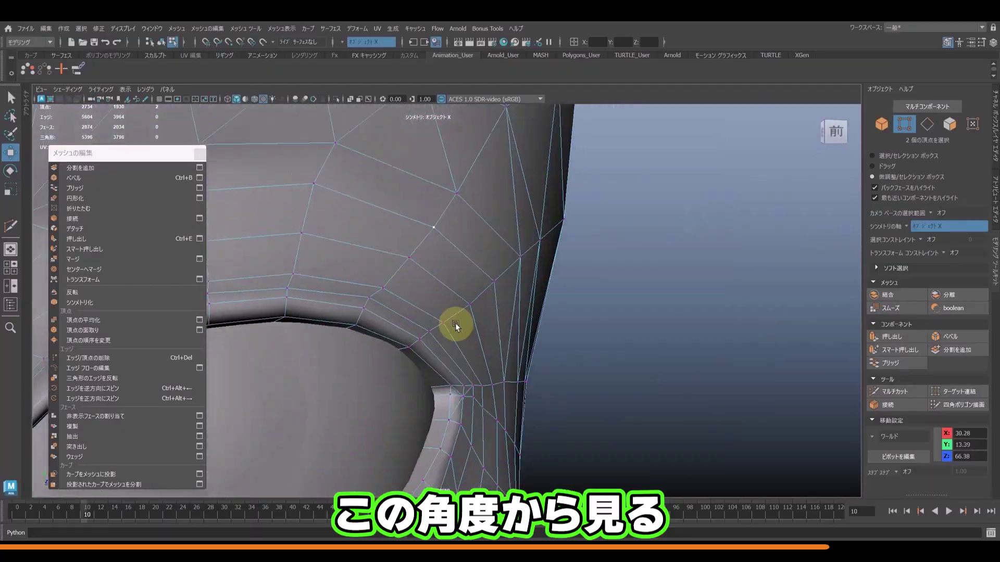
mouse_move(455, 326)
left_mouse_down("alt")
mouse_move(491, 223)
mouse_move(506, 383)
left_mouse_up("alt")
scroll(274, 365, "up", 3)
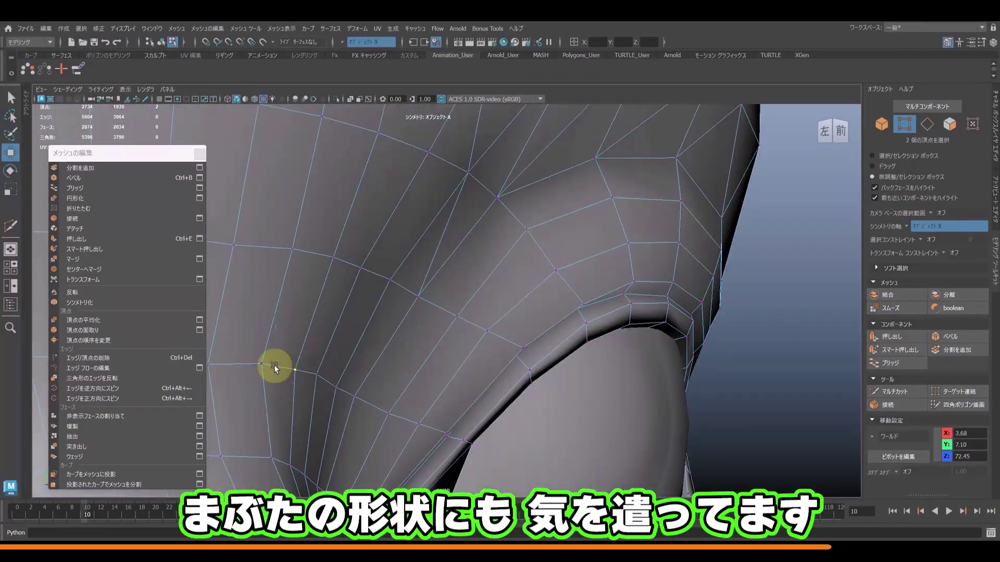
scroll(505, 306, "down", 5)
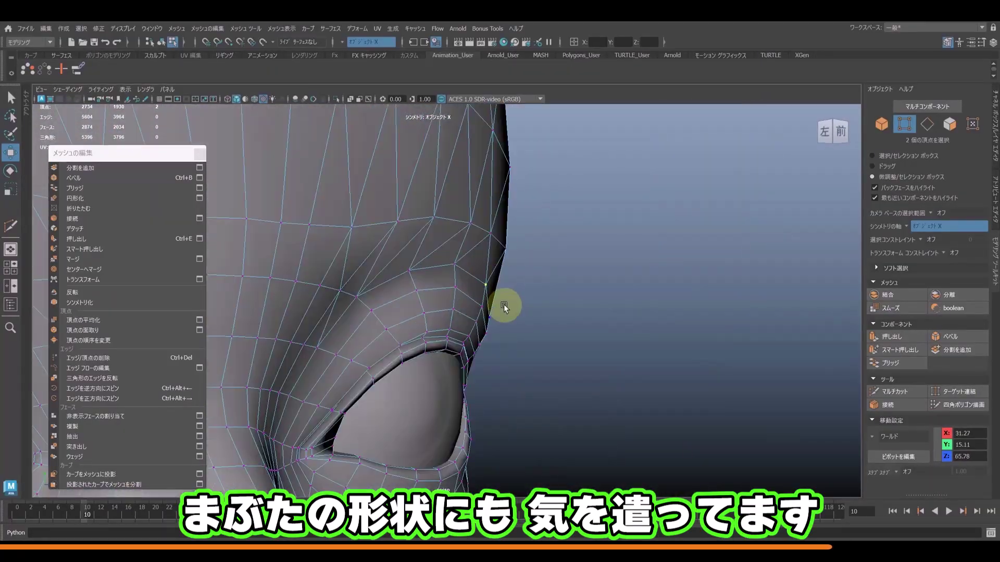
Step: Check the side of the head and the inner eye corner up close
left_click_drag(505, 306, 474, 328, "alt")
scroll(474, 328, "down", 5)
scroll(470, 337, "up", 6)
mouse_move(505, 239)
left_mouse_down("alt")
mouse_move(471, 338)
mouse_move(509, 312)
left_mouse_up("alt")
scroll(470, 337, "down", 5)
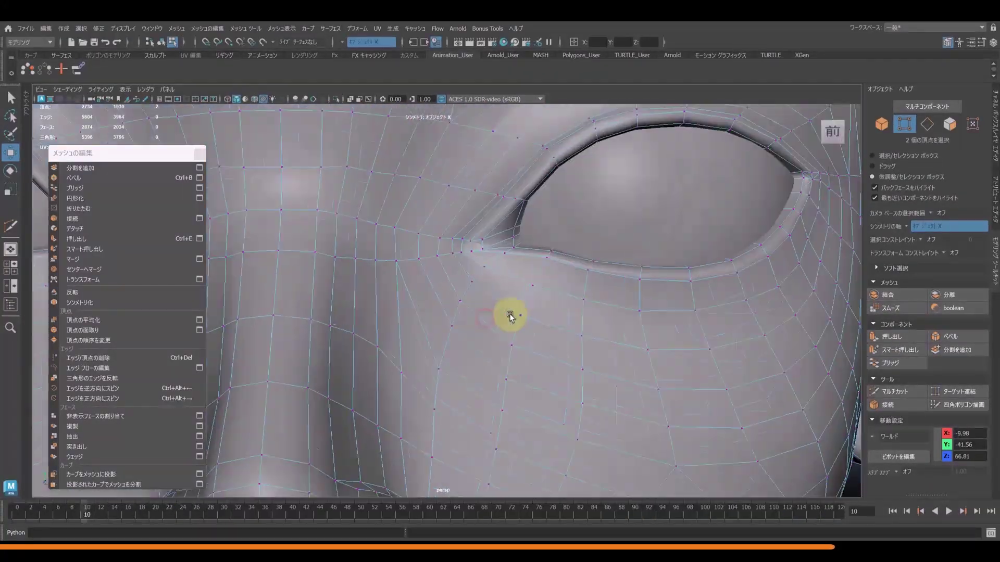
scroll(390, 335, "up", 4)
left_click_drag(391, 334, 607, 252, "alt")
scroll(595, 356, "up", 3)
scroll(595, 356, "down", 2)
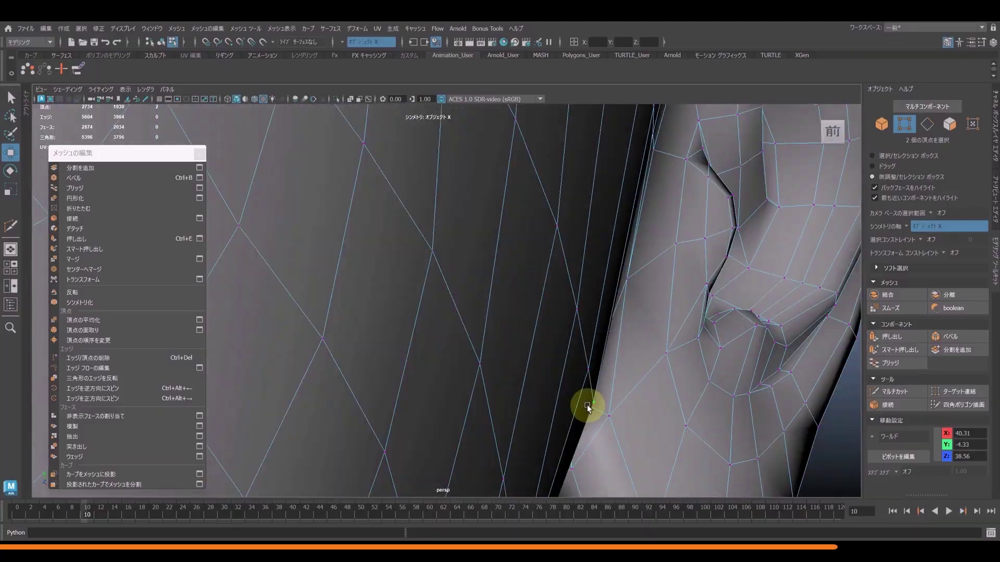
mouse_move(586, 404)
left_mouse_down("alt")
mouse_move(450, 377)
mouse_move(526, 311)
left_mouse_up("alt")
scroll(676, 396, "up", 3)
mouse_move(676, 395)
left_mouse_down("alt")
mouse_move(501, 352)
mouse_move(452, 327)
left_mouse_up("alt")
scroll(501, 274, "up", 3)
mouse_move(501, 274)
left_mouse_down("alt")
mouse_move(496, 213)
mouse_move(538, 346)
mouse_move(420, 463)
mouse_move(620, 352)
mouse_move(471, 328)
mouse_move(647, 312)
left_mouse_up("alt")
scroll(495, 213, "down", 3)
scroll(538, 346, "up", 3)
scroll(383, 312, "up", 3)
scroll(383, 312, "down", 3)
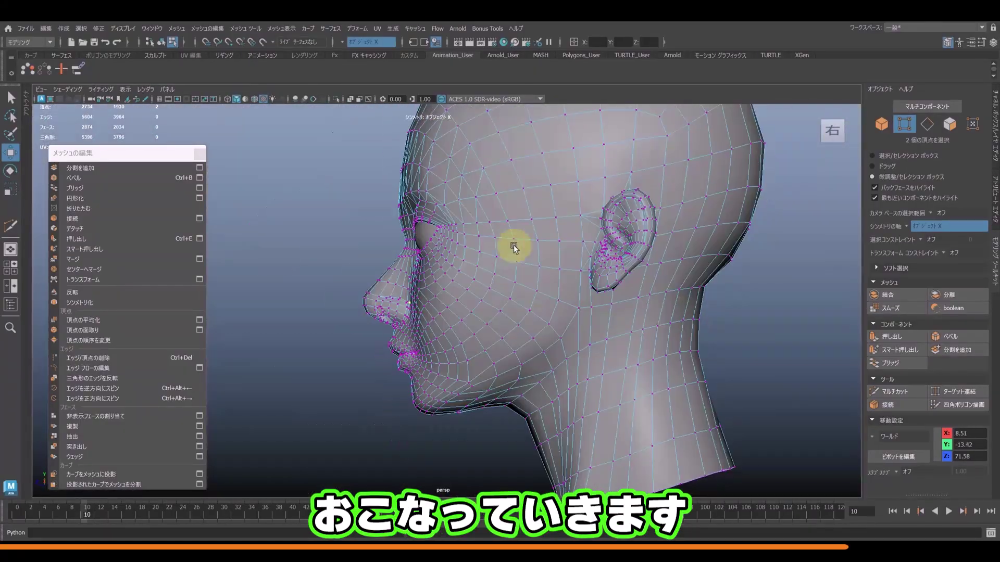
Step: Review the side profile, mouth, cheek and jaw, then commit the new cut with W
left_click_drag(514, 246, 379, 286, "alt")
scroll(431, 451, "up", 3)
mouse_move(477, 422)
left_mouse_down("alt")
mouse_move(463, 190)
mouse_move(734, 409)
mouse_move(502, 351)
left_mouse_up("alt")
mouse_move(500, 256)
left_mouse_down("alt")
mouse_move(469, 320)
mouse_move(625, 301)
mouse_move(488, 318)
mouse_move(519, 364)
mouse_move(411, 290)
mouse_move(535, 324)
mouse_move(487, 161)
mouse_move(654, 217)
mouse_move(389, 298)
left_mouse_up("alt")
mouse_move(516, 427)
left_mouse_down("alt")
mouse_move(591, 302)
mouse_move(736, 346)
mouse_move(353, 252)
mouse_move(504, 314)
mouse_move(397, 428)
mouse_move(557, 224)
mouse_move(484, 281)
mouse_move(712, 288)
mouse_move(630, 264)
mouse_move(536, 446)
mouse_move(521, 194)
mouse_move(381, 350)
mouse_move(469, 252)
mouse_move(741, 346)
mouse_move(758, 241)
mouse_move(572, 227)
left_mouse_up("alt")
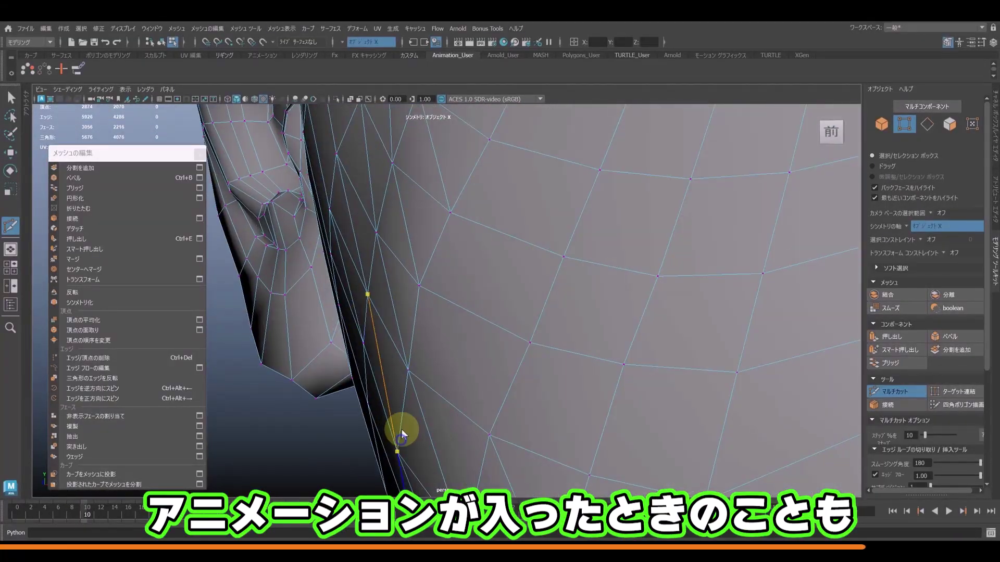
key("w")
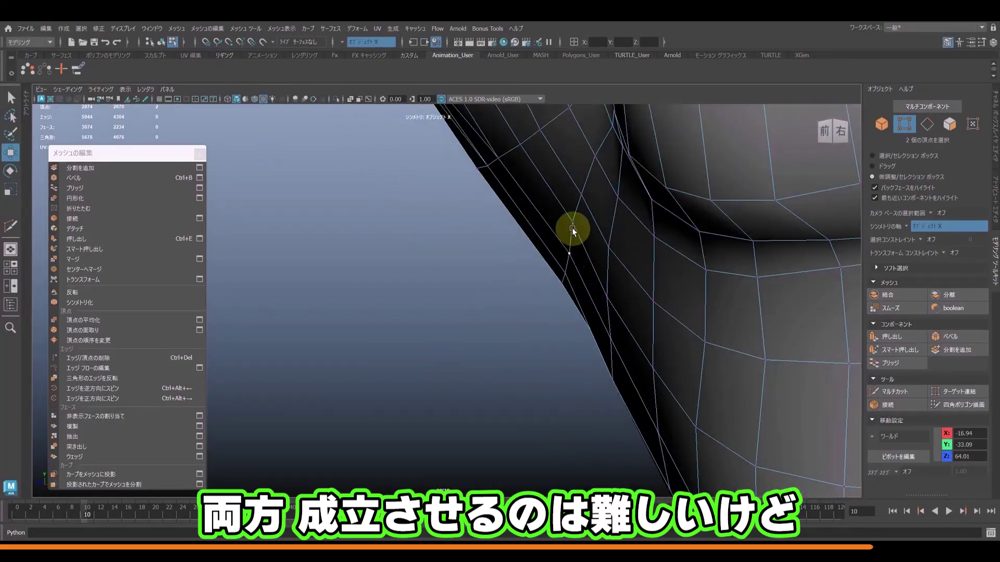